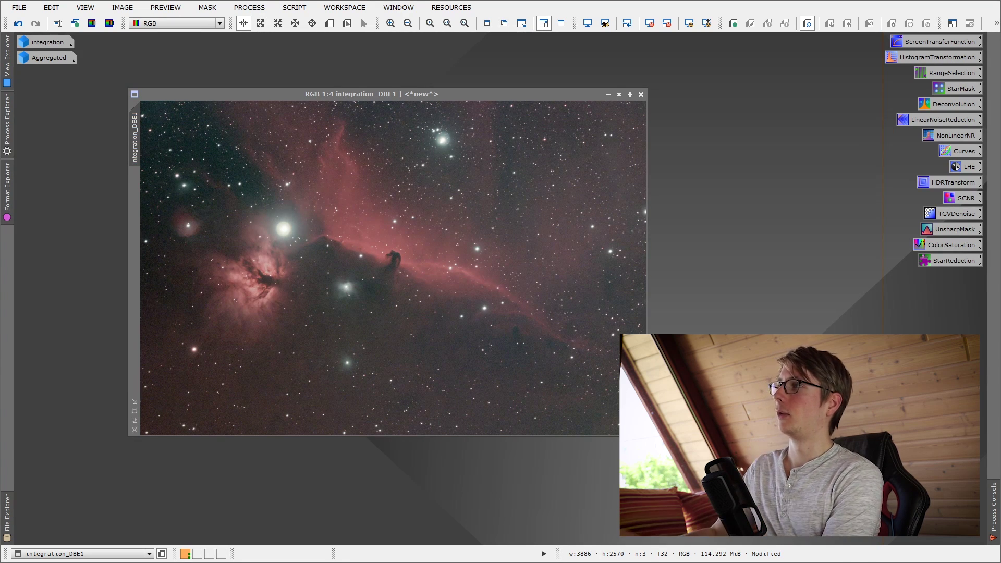
- Remove the Deconvolution and LinearNoiseReduction process icons and shift the remaining icons below StarMask up to close the gap
right_click(924, 106)
click(877, 239)
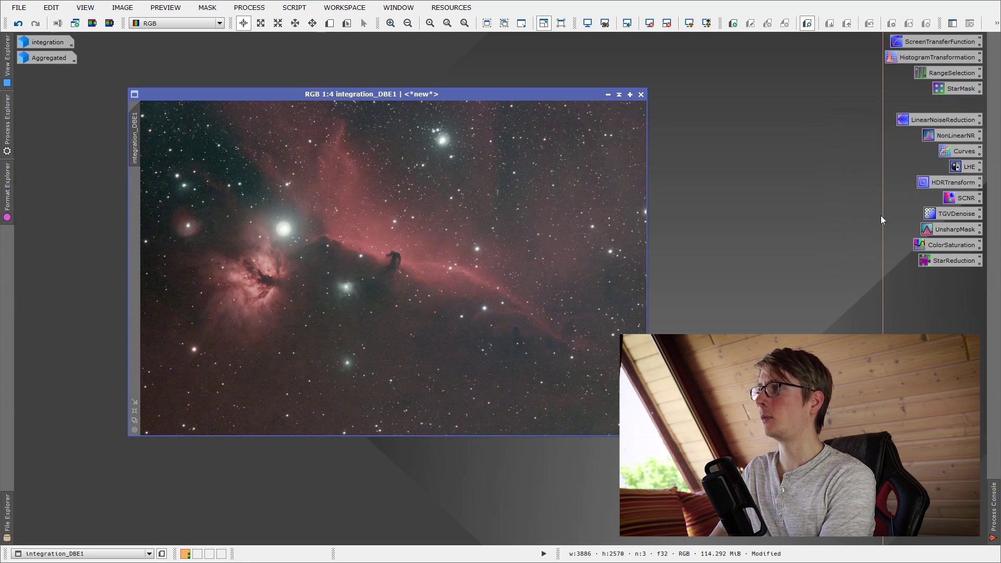
right_click(934, 120)
click(856, 252)
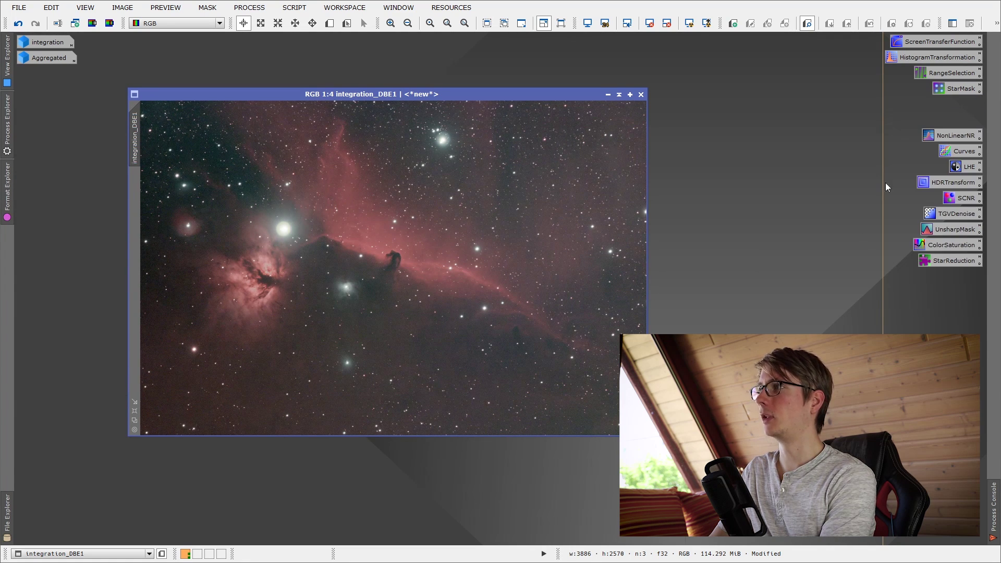
drag(906, 290, 957, 107)
click(972, 273)
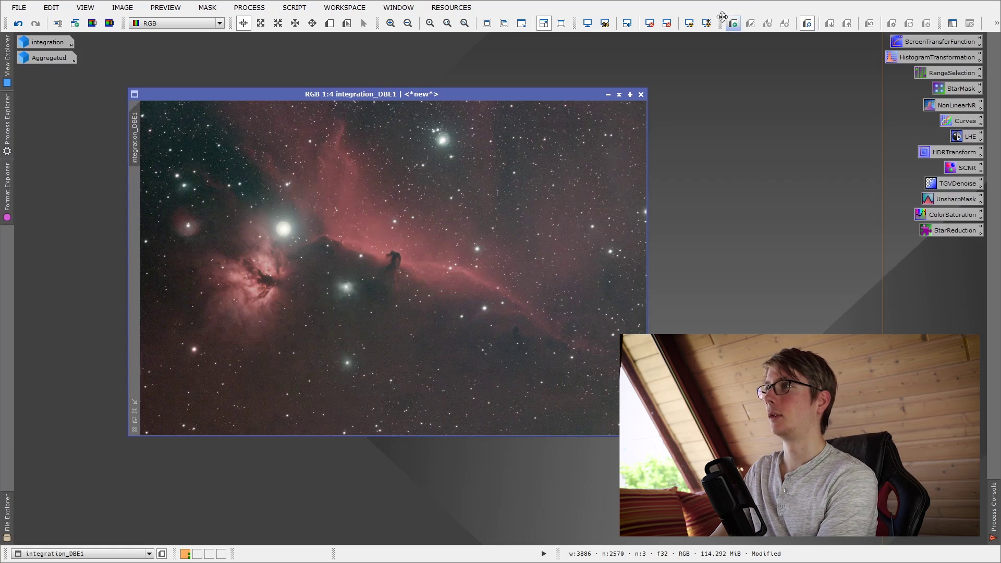
- Preview the nebula image with an automatic screen stretch and reset the stretch
click(588, 23)
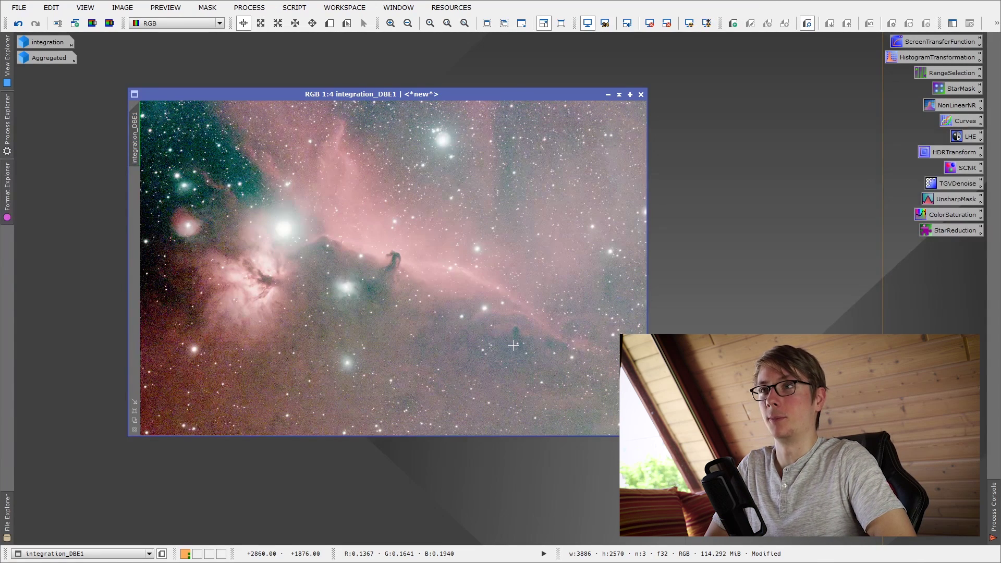
key(ctrl+a)
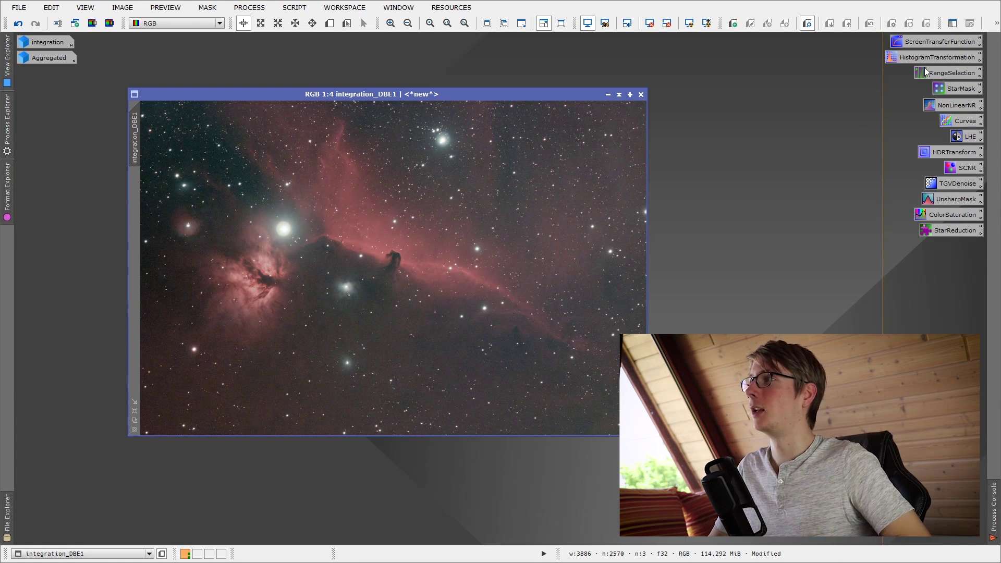
- Open HistogramTransformation and set the histogram's horizontal zoom to 10
double_click(937, 54)
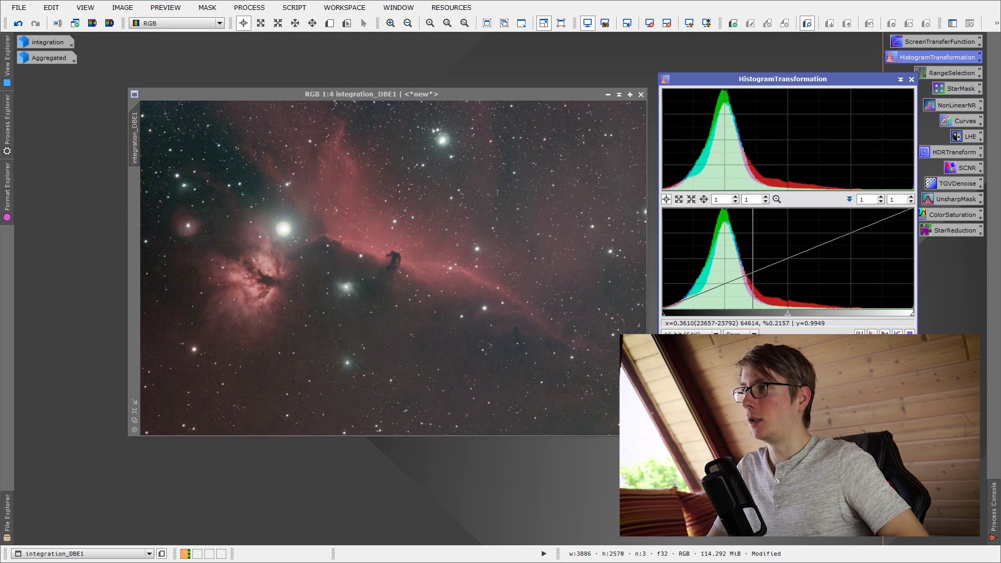
click(735, 197)
click(736, 197)
click(735, 197)
click(735, 197)
click(735, 197)
click(735, 197)
click(736, 197)
click(736, 197)
click(735, 197)
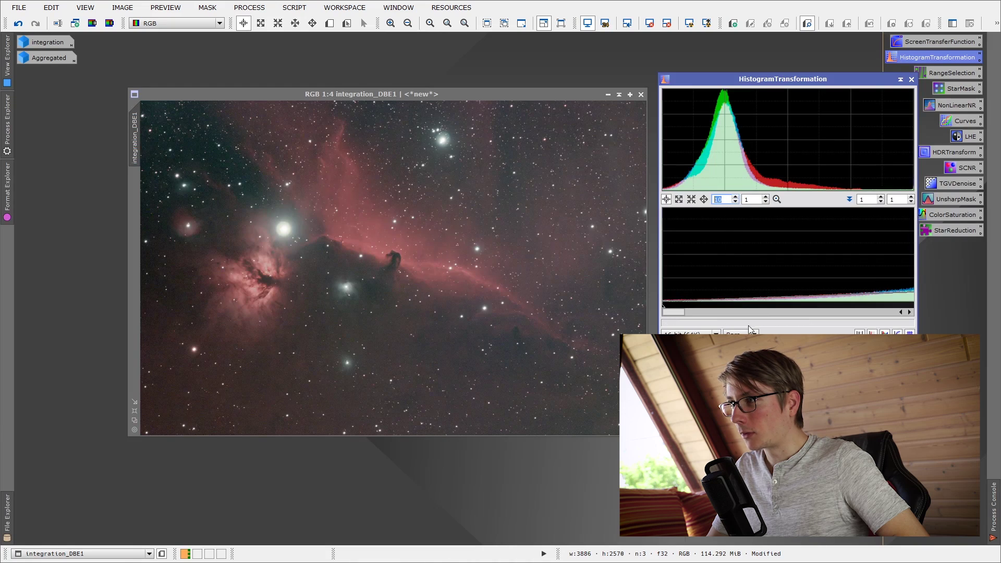
- Try a strong shadows clipping on the nebula image, check it with an automatic screen stretch, and undo it
mouse_move(663, 309)
mouse_down()
mouse_move(691, 308)
mouse_move(663, 309)
mouse_up()
click(560, 286)
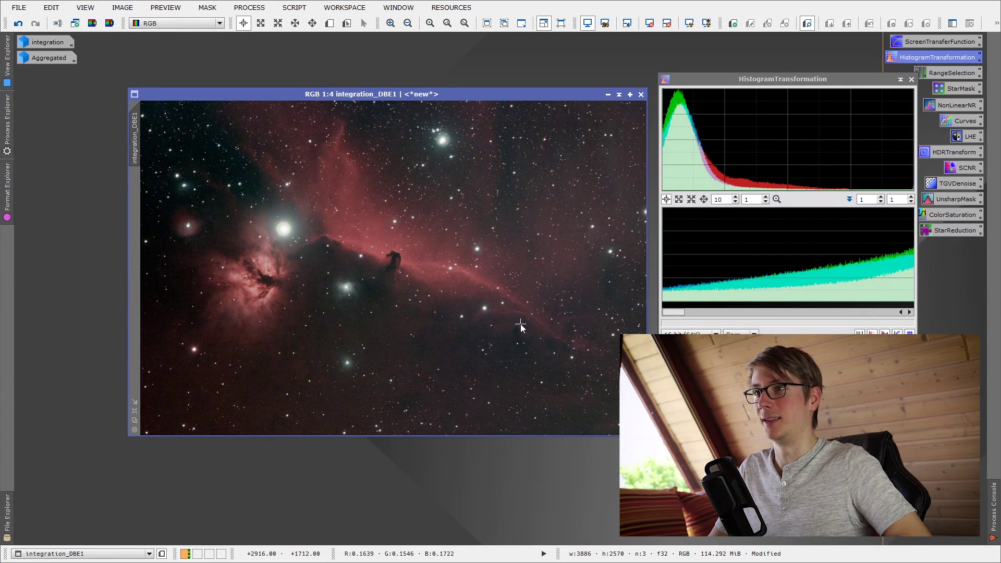
click(707, 23)
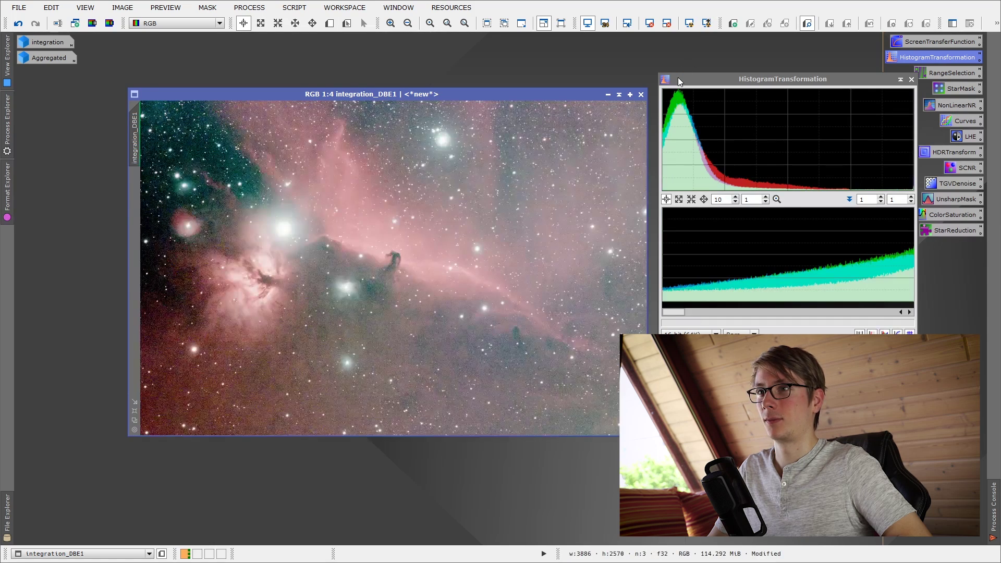
key(ctrl+F12)
right_click(523, 165)
click(548, 177)
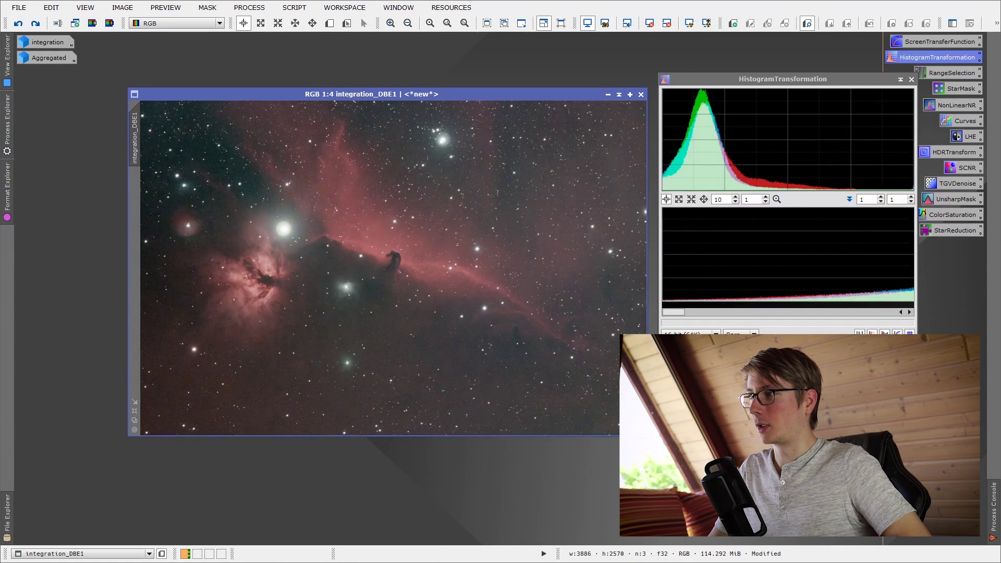
- Trim the empty shadows of the nebula image slightly with HistogramTransformation and return the shadows slider to zero
mouse_move(665, 312)
mouse_down()
mouse_move(746, 312)
mouse_move(677, 308)
mouse_up()
drag(666, 344, 579, 366)
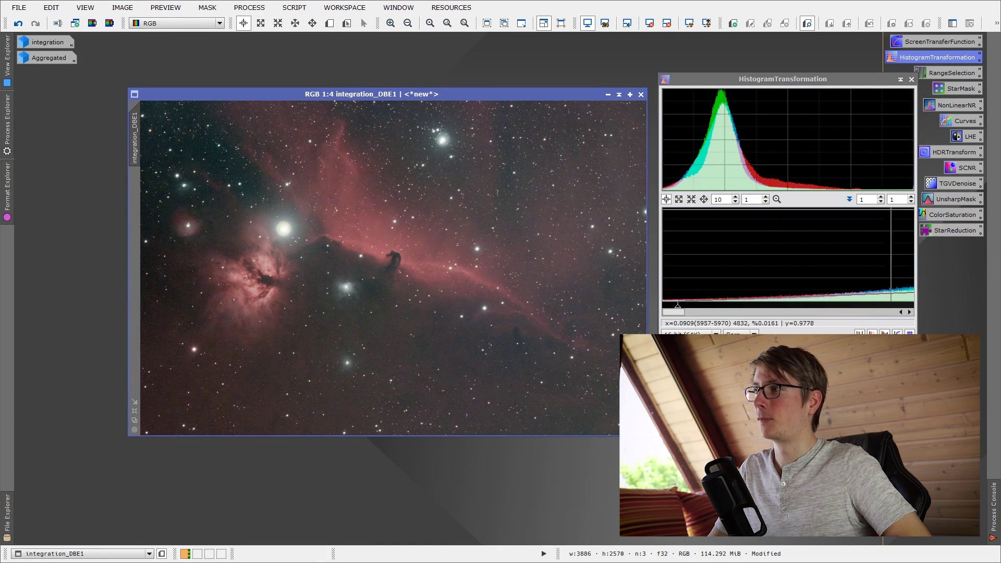
drag(678, 306, 663, 305)
- Return the histogram's horizontal zoom to 1 and brighten the nebula image's midtones slightly
click(736, 202)
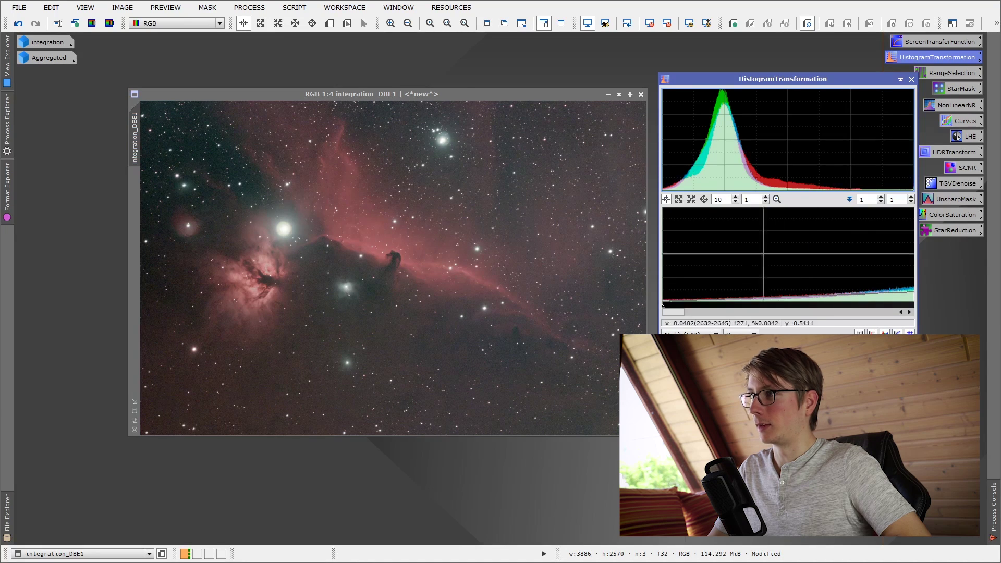
click(736, 202)
click(736, 201)
click(735, 202)
click(736, 201)
click(736, 201)
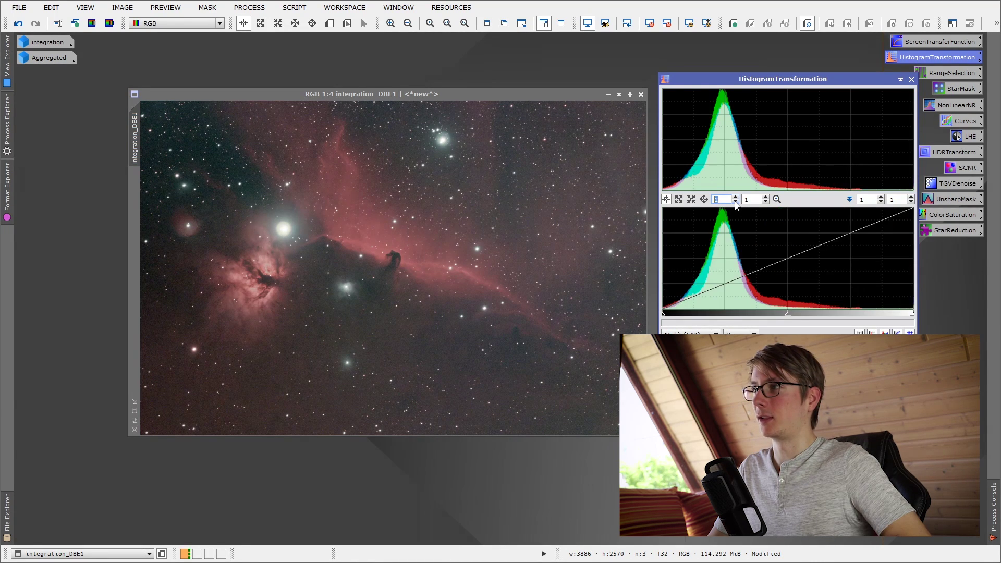
drag(782, 315, 776, 315)
drag(665, 403, 555, 360)
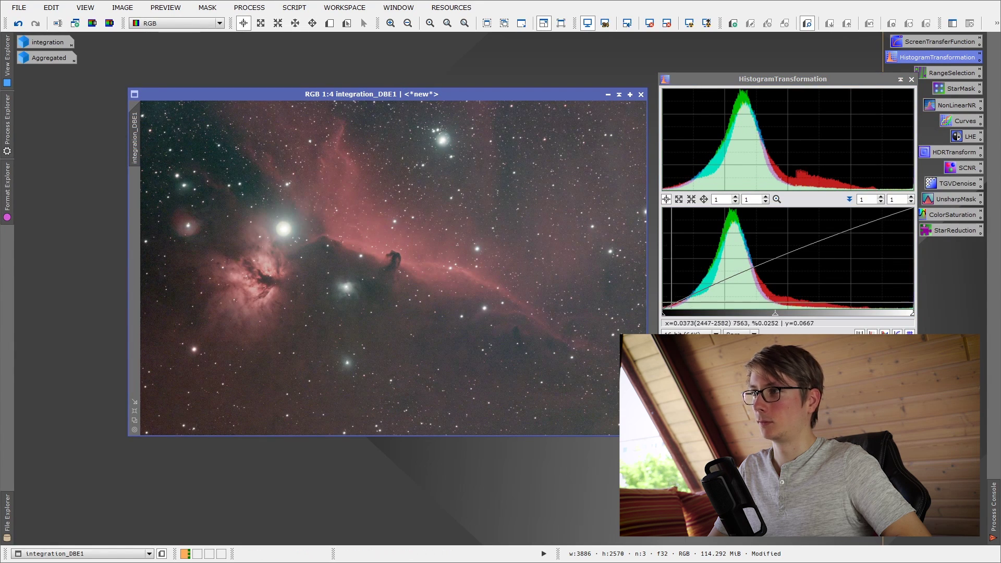
- Clip a little more of the shadows on the brightened nebula image and close HistogramTransformation
mouse_move(663, 315)
mouse_down()
mouse_move(666, 328)
mouse_move(536, 349)
mouse_up()
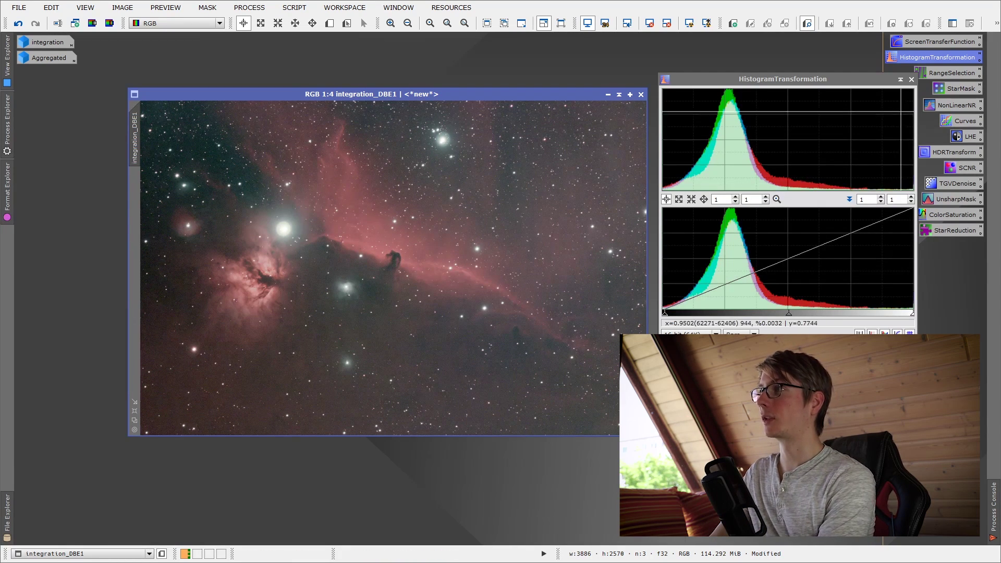
click(913, 78)
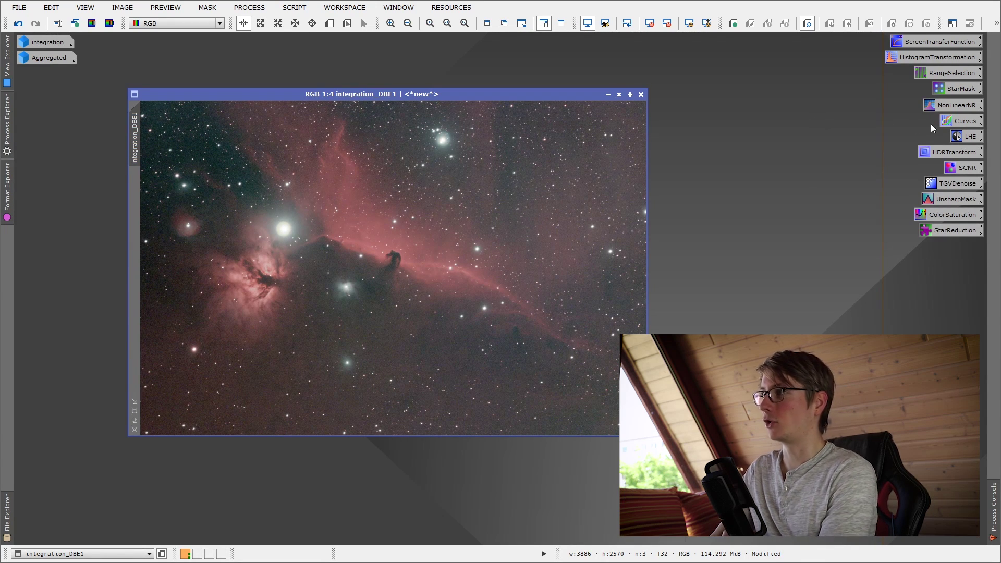
- Open CurvesTransformation from the saved Curves process and place it beside the nebula image
double_click(962, 121)
drag(727, 108, 751, 121)
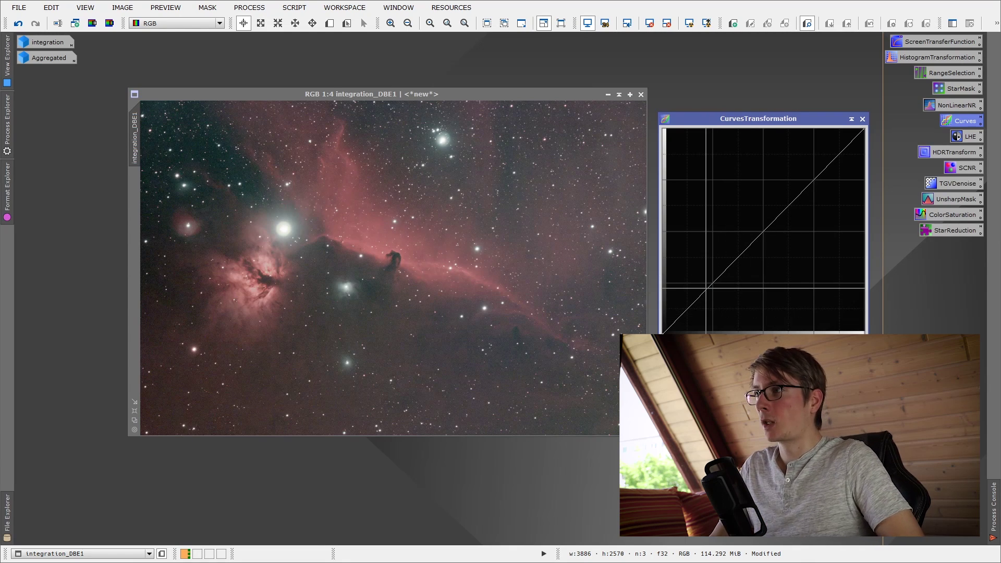
- Try a mild contrast curve with a dark-tone anchor and a lifted midpoint, and reset the curve
click(712, 287)
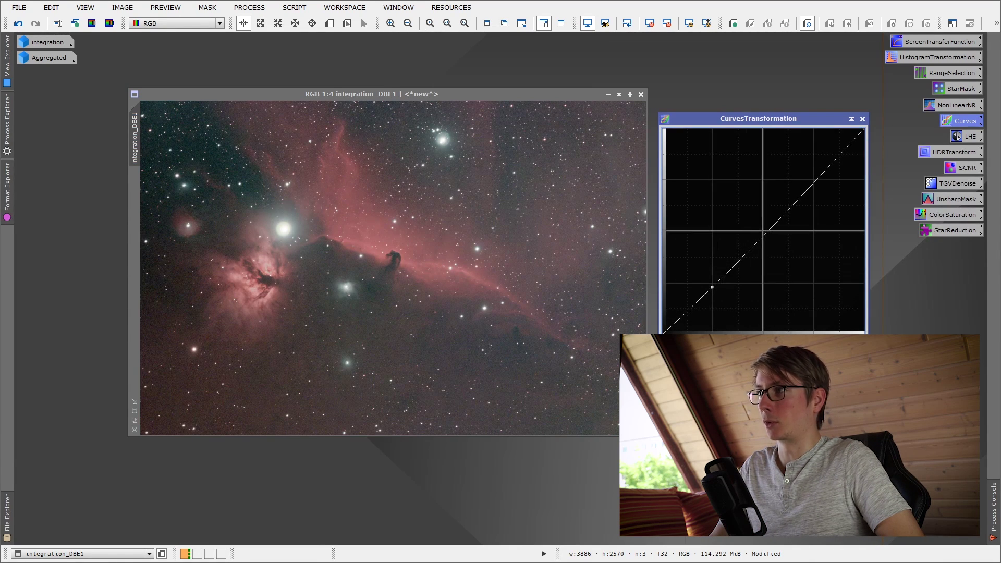
click(765, 229)
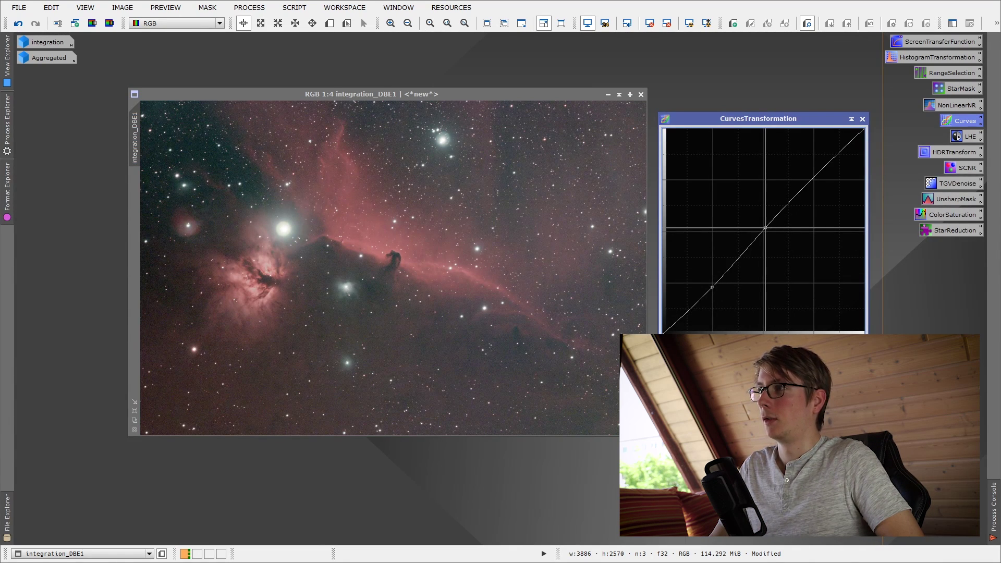
drag(765, 229, 764, 228)
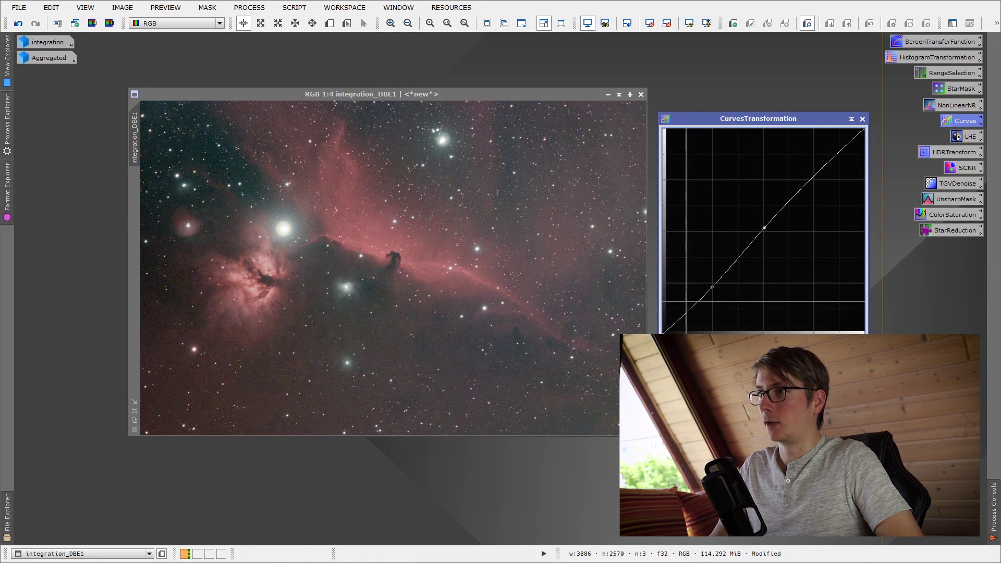
click(374, 237)
drag(374, 237, 375, 250)
click(815, 239)
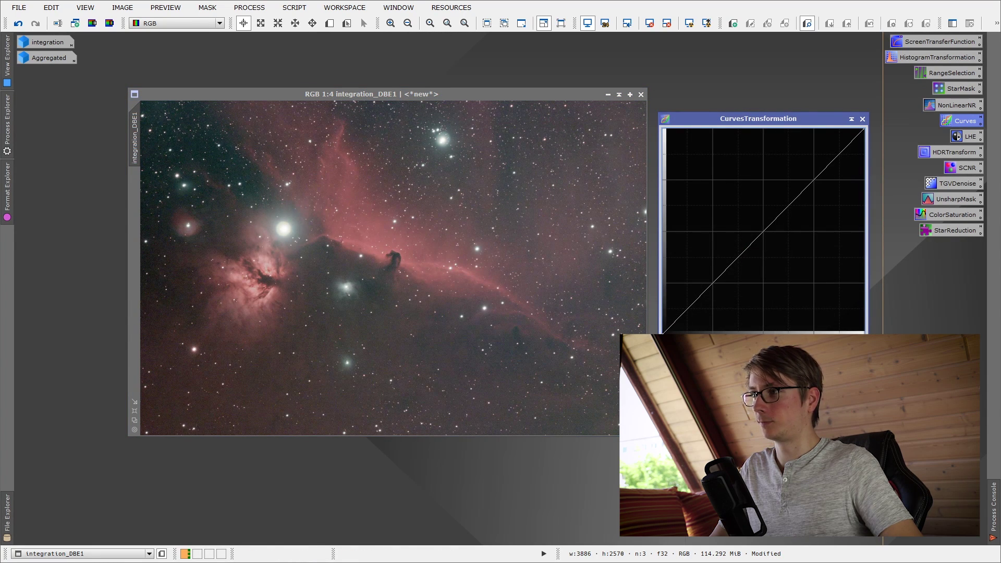
- Shape an S-curve by lifting the midtones, lowering the darker background tones, and anchoring the deep shadows and highlights
click(764, 227)
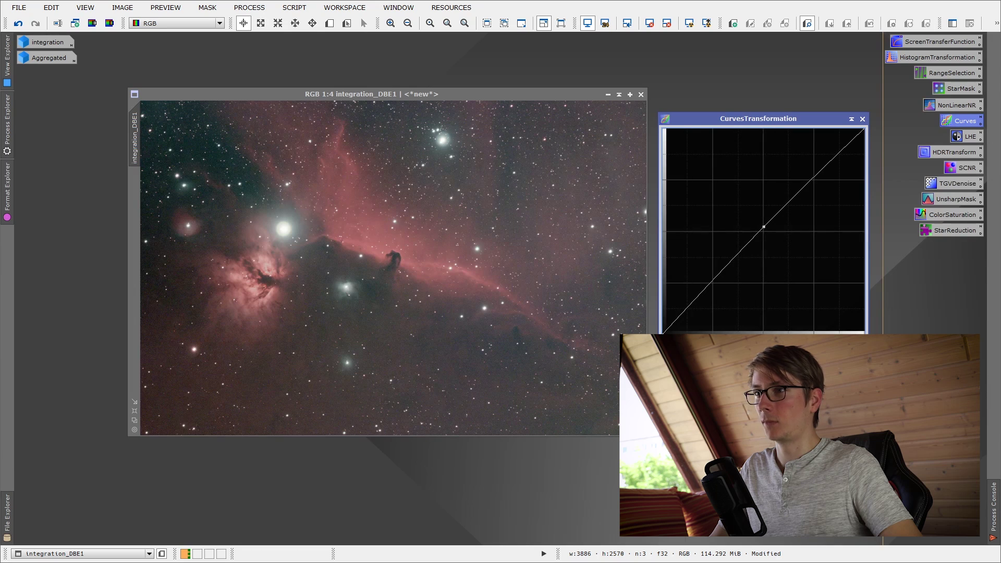
drag(162, 347, 163, 348)
drag(618, 407, 615, 406)
drag(716, 278, 720, 285)
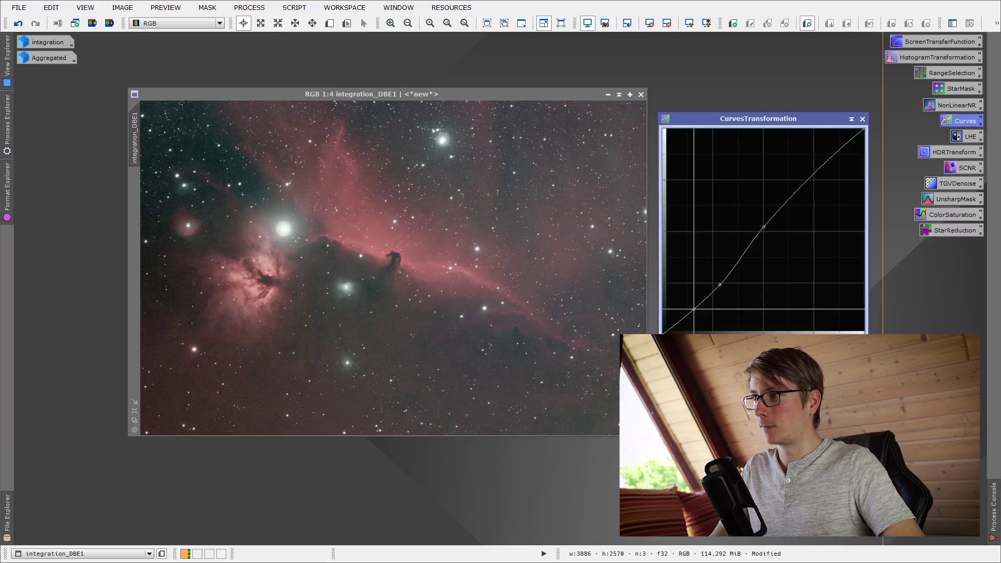
drag(691, 313, 694, 308)
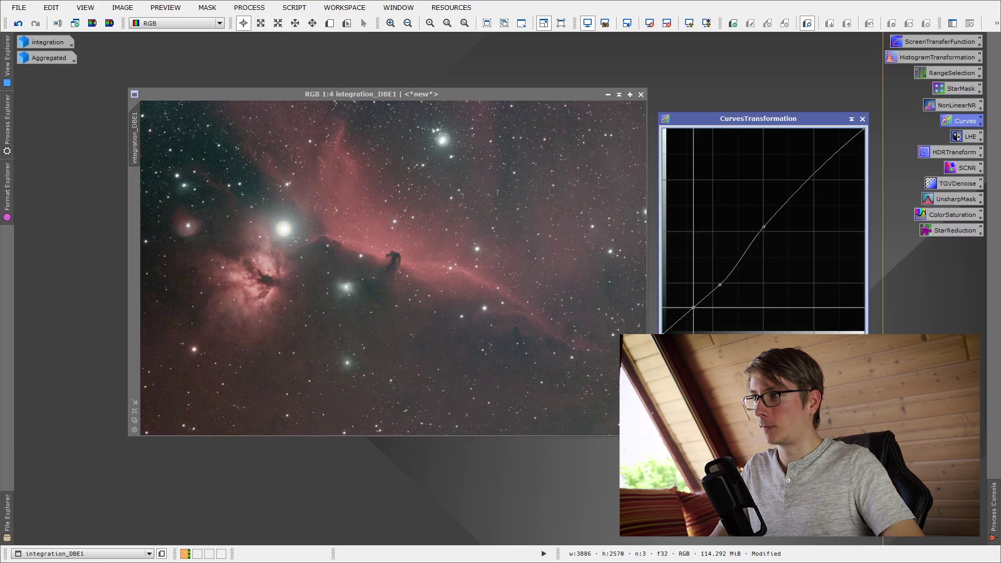
drag(721, 285, 720, 285)
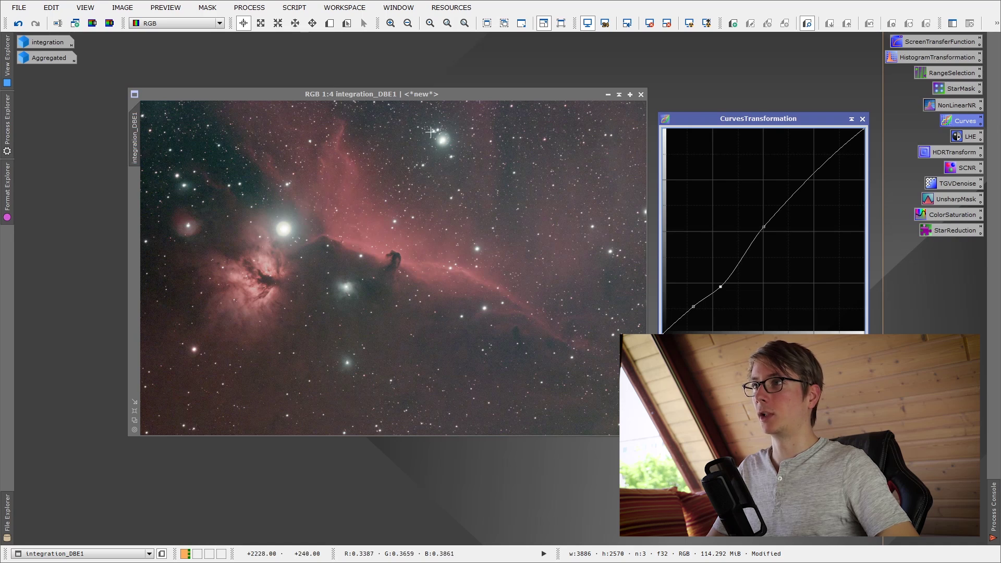
drag(822, 167, 821, 171)
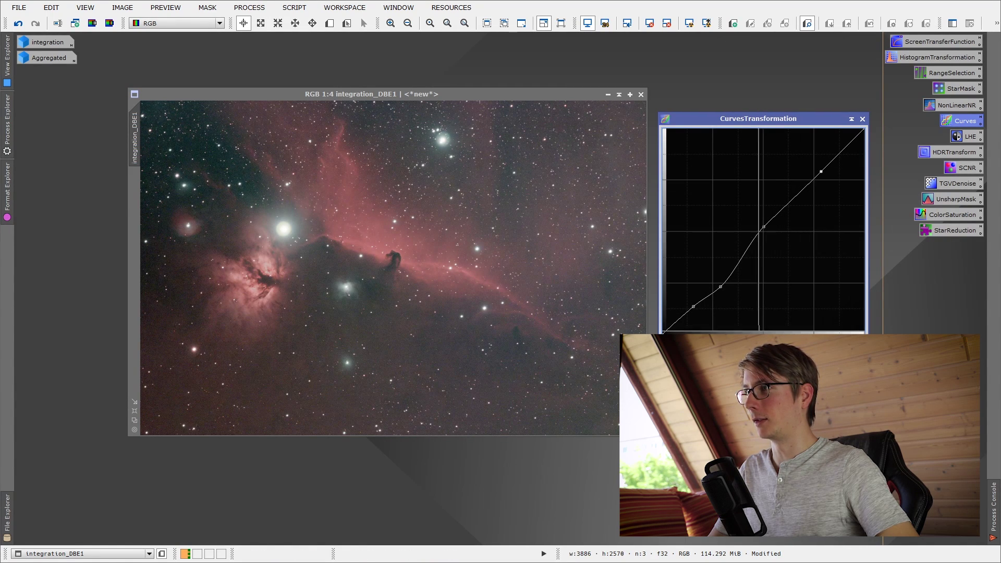
- Try the S-curve on the nebula image and undo it
drag(665, 428, 529, 352)
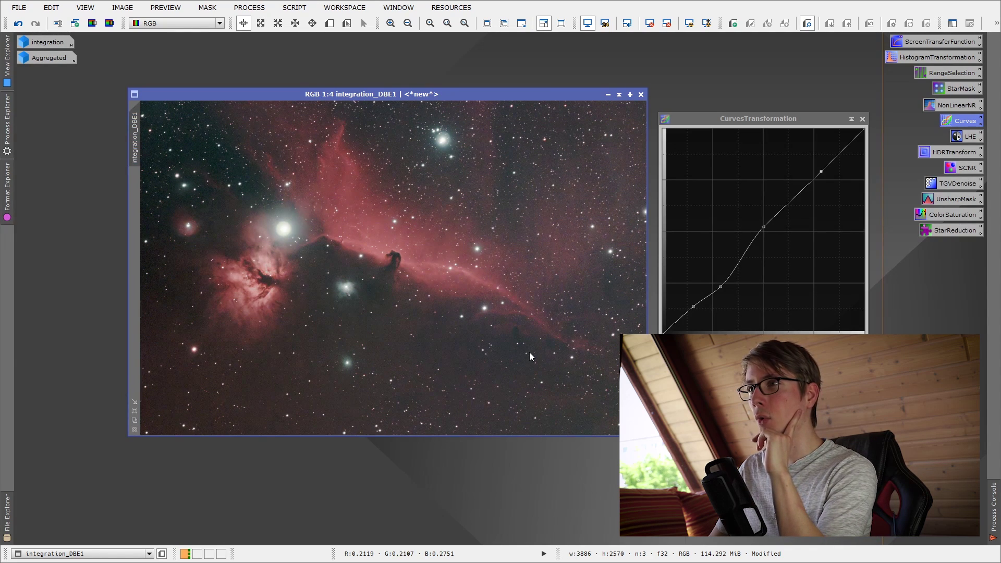
right_click(494, 286)
click(511, 292)
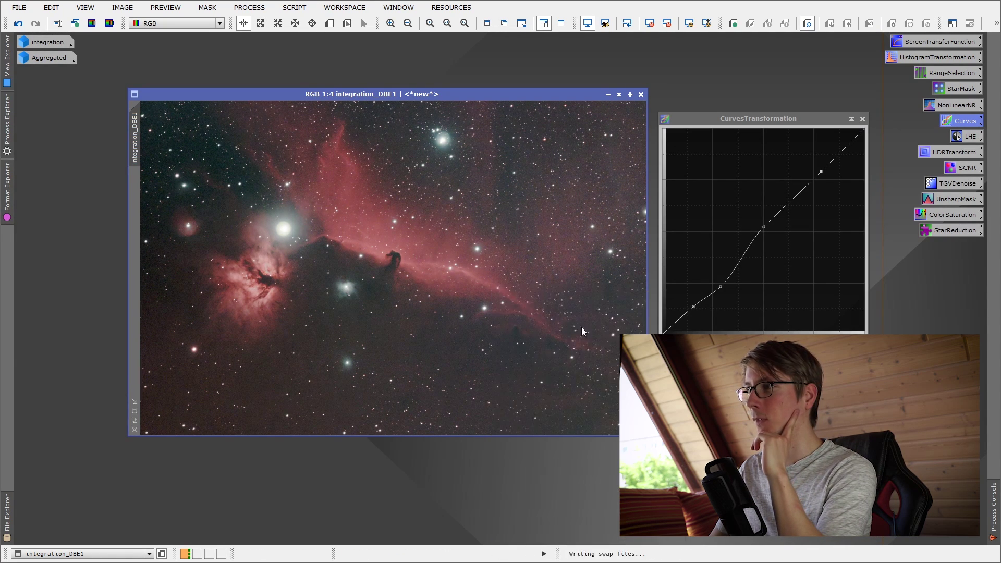
- Soften the dip at the curve's dark-tone point, apply the curve to the nebula image, and reset the curve
click(723, 287)
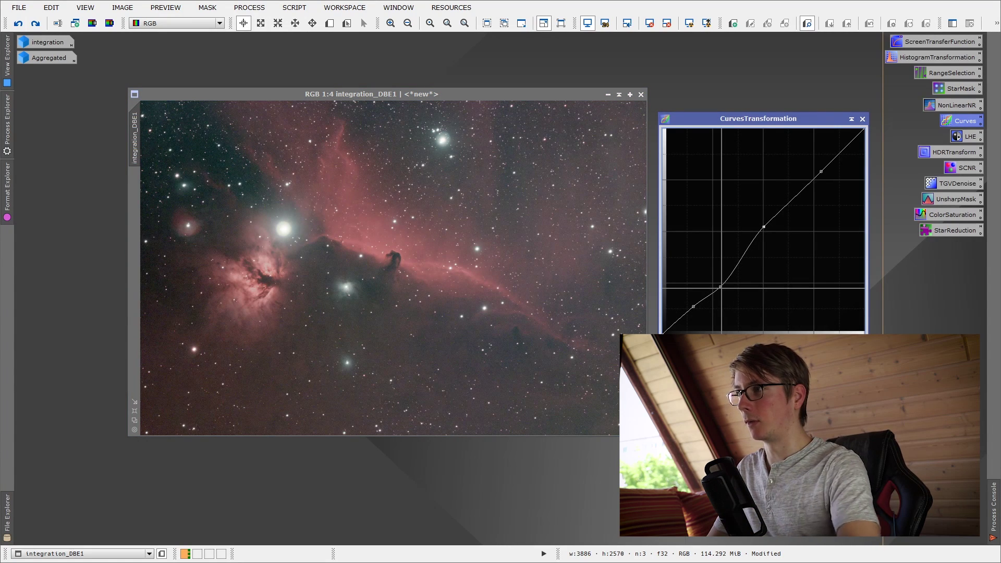
drag(721, 287, 716, 285)
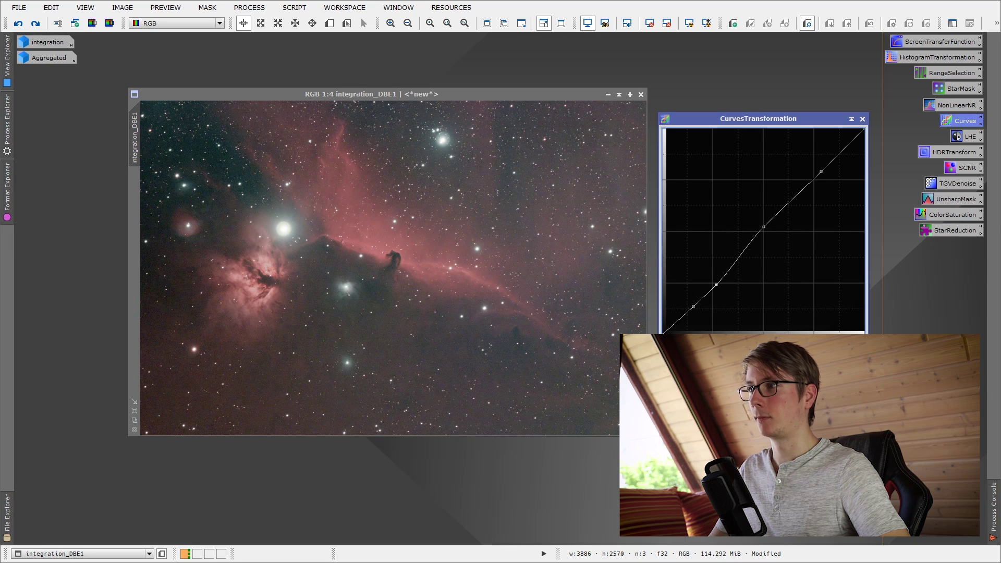
drag(666, 425, 579, 351)
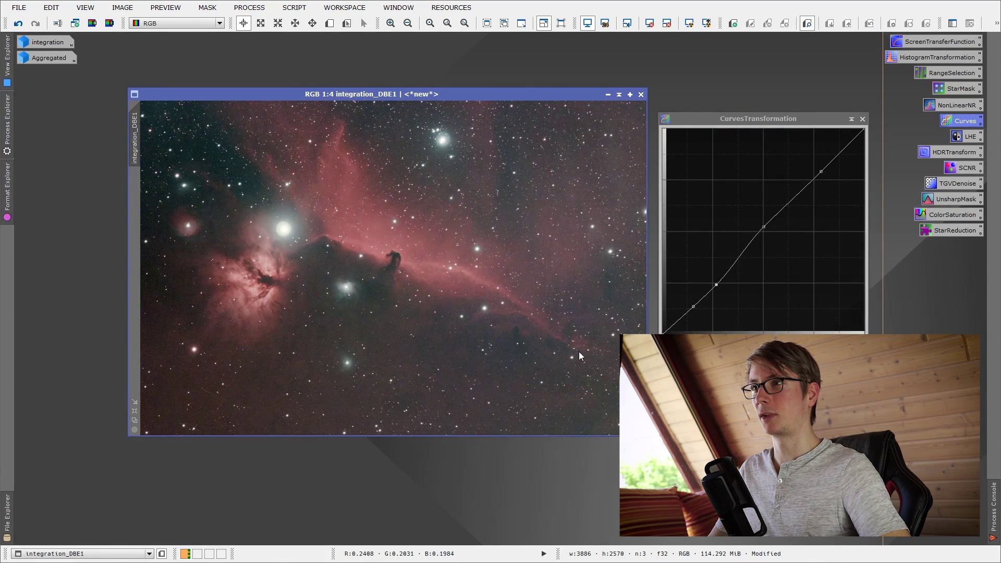
click(862, 428)
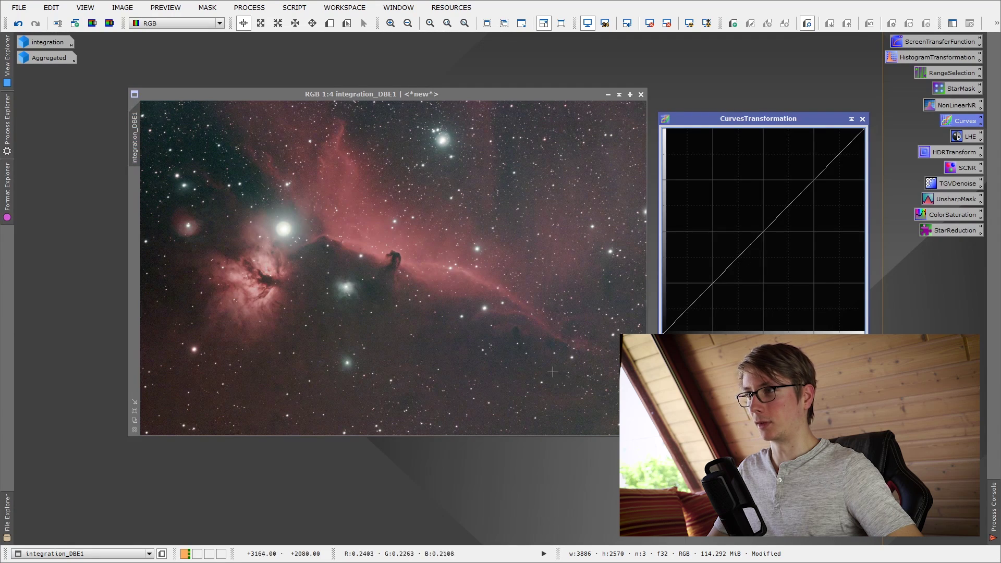
click(570, 121)
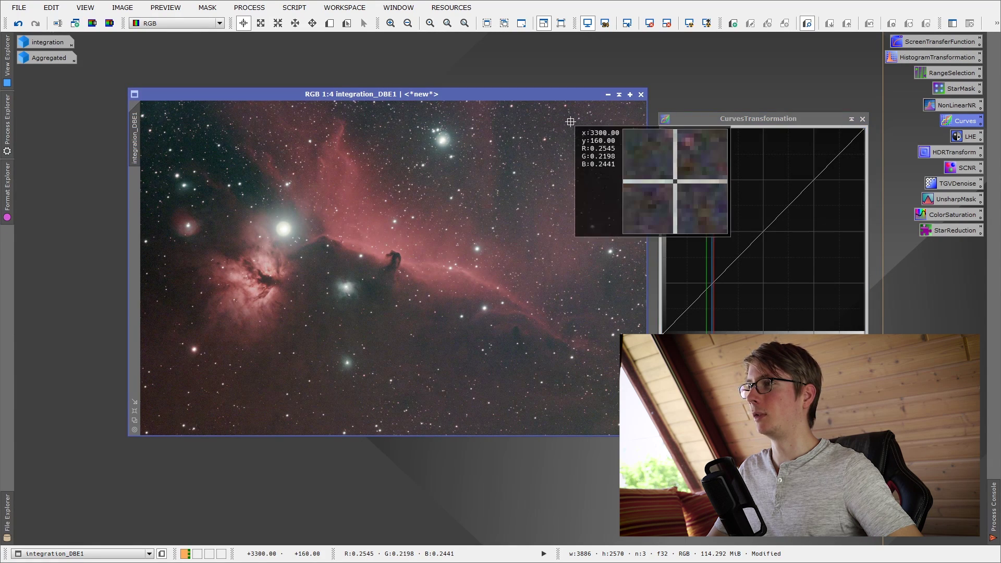
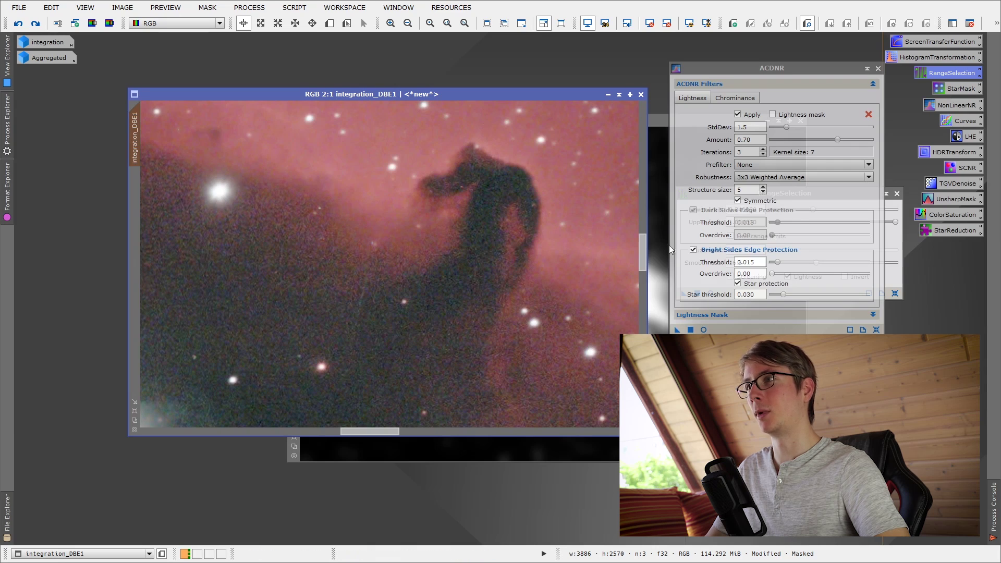
- Compare the Horsehead and the nearby reflection nebula with and without the ACDNR noise reduction at several magnifications
right_click(514, 233)
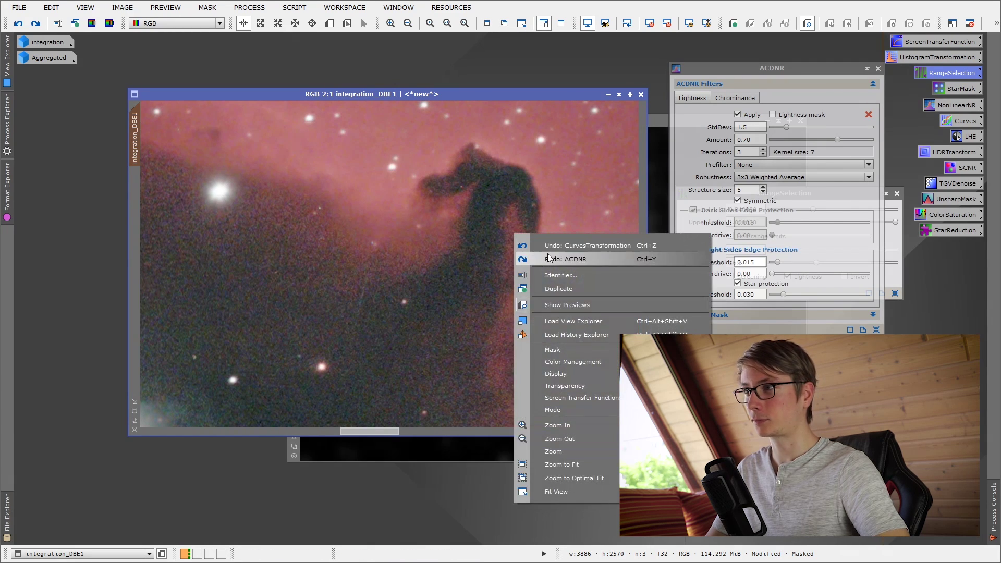
key(Escape)
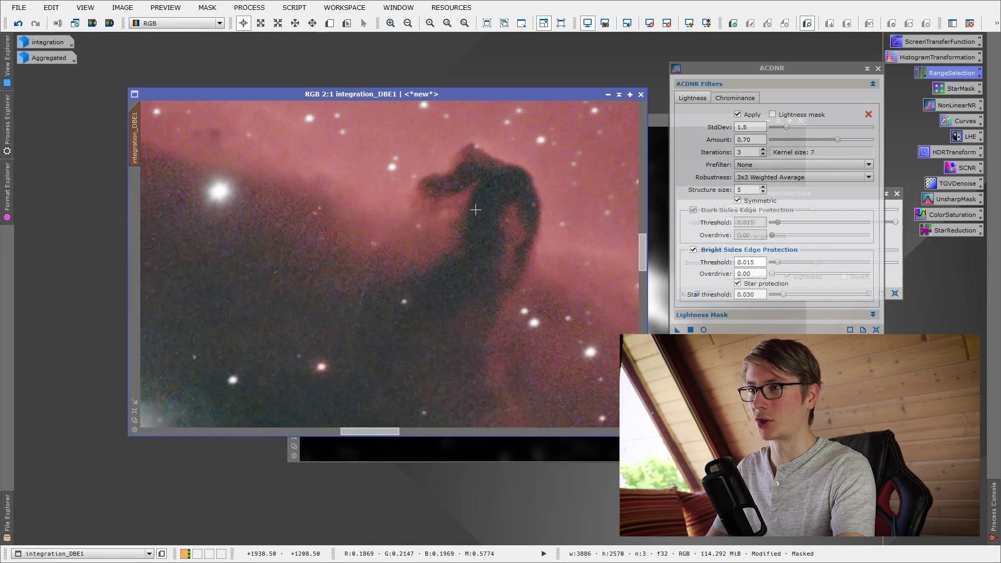
drag(419, 376, 519, 152)
right_click(491, 211)
click(504, 223)
drag(300, 225, 549, 253)
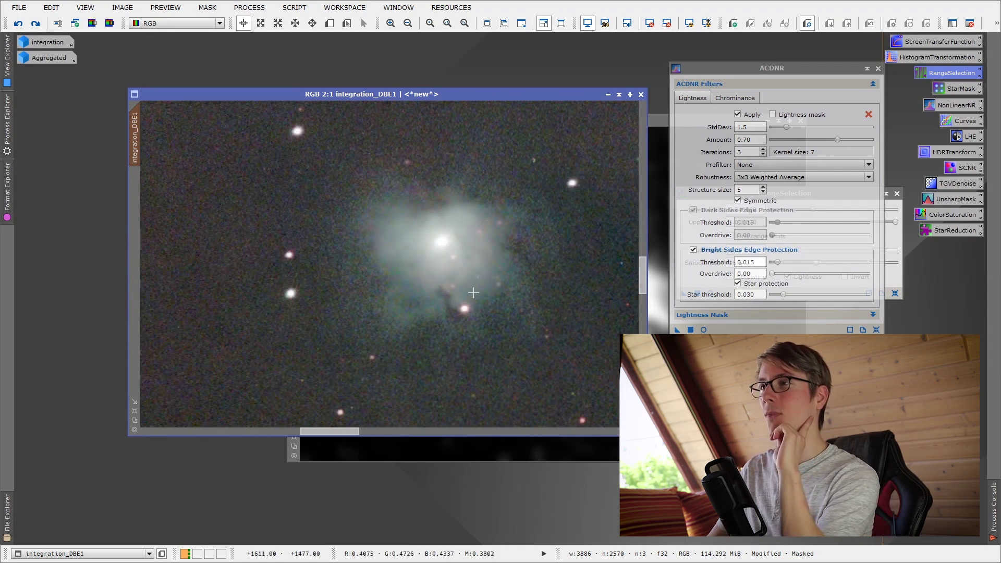
scroll(450, 280, down, 2)
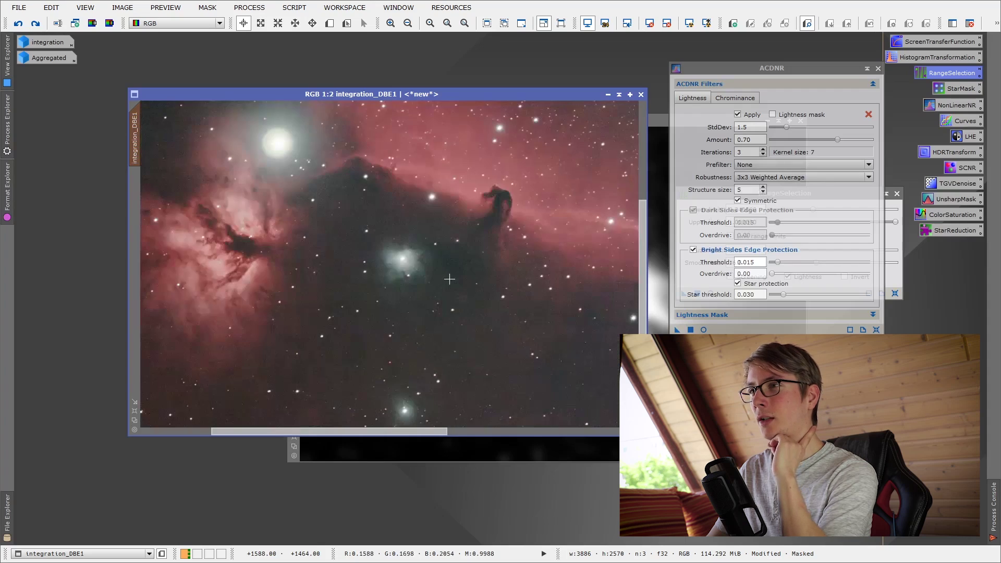
scroll(336, 288, up, 1)
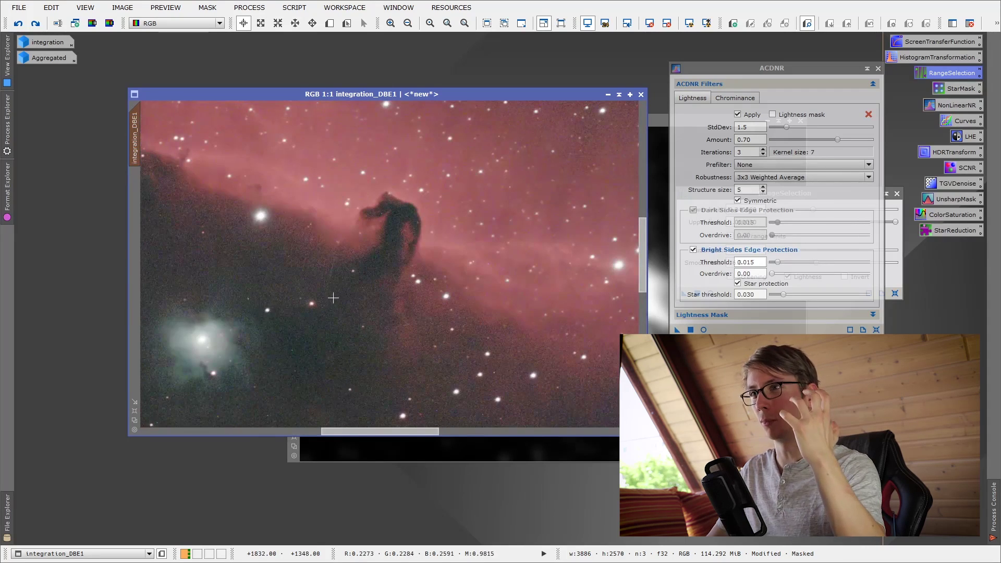
scroll(368, 313, down, 3)
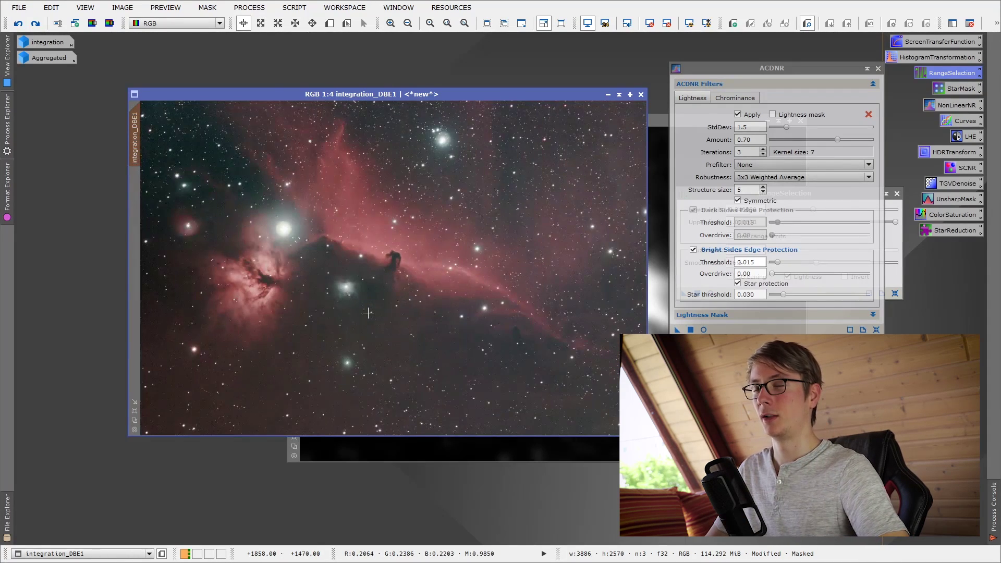
scroll(367, 310, down, 1)
scroll(367, 310, up, 5)
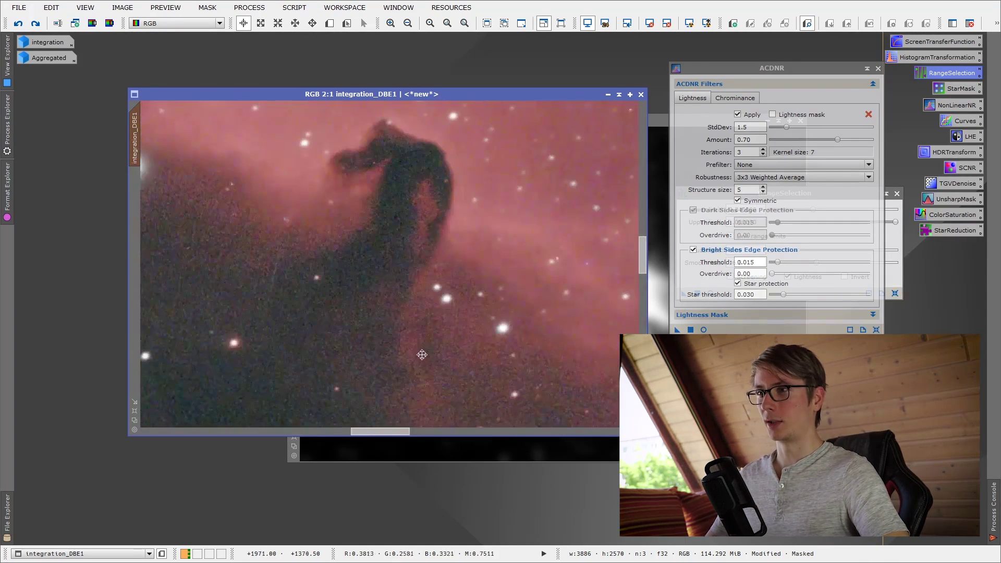
scroll(421, 355, up, 10)
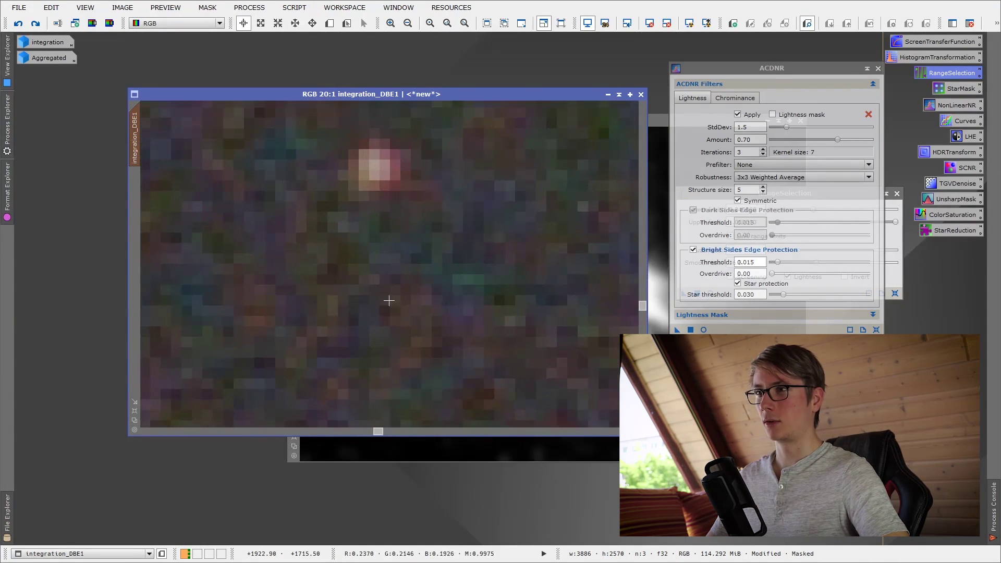
scroll(444, 271, up, 2)
- Compare the background noise with ACDNR repeatedly undone and redone, leave the noise reduction applied, and check the Horsehead
right_click(480, 253)
click(508, 272)
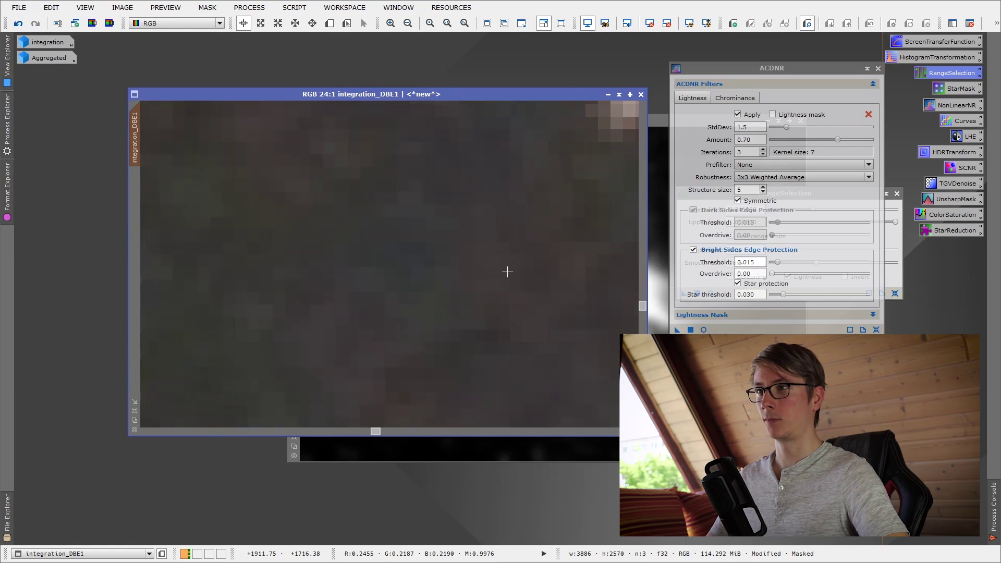
right_click(508, 272)
click(523, 275)
right_click(515, 274)
click(531, 294)
right_click(531, 295)
click(547, 298)
right_click(533, 296)
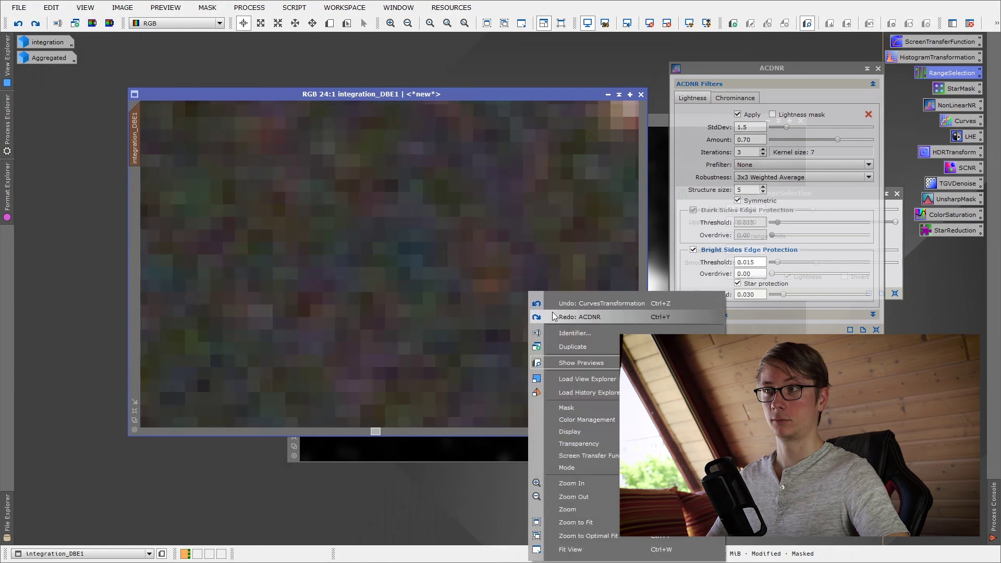
click(549, 315)
right_click(545, 290)
click(559, 310)
scroll(548, 293, down, 15)
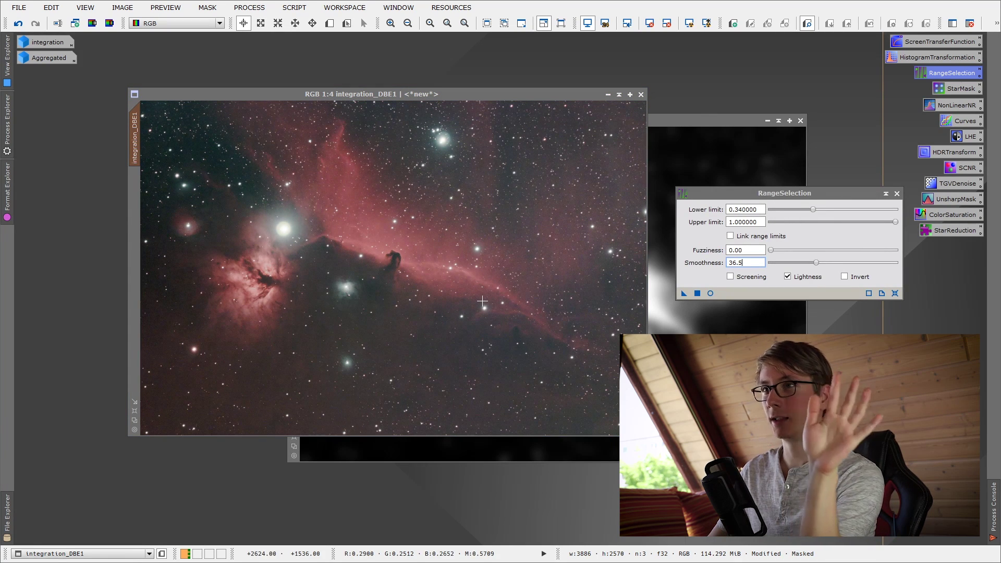
scroll(482, 302, up, 3)
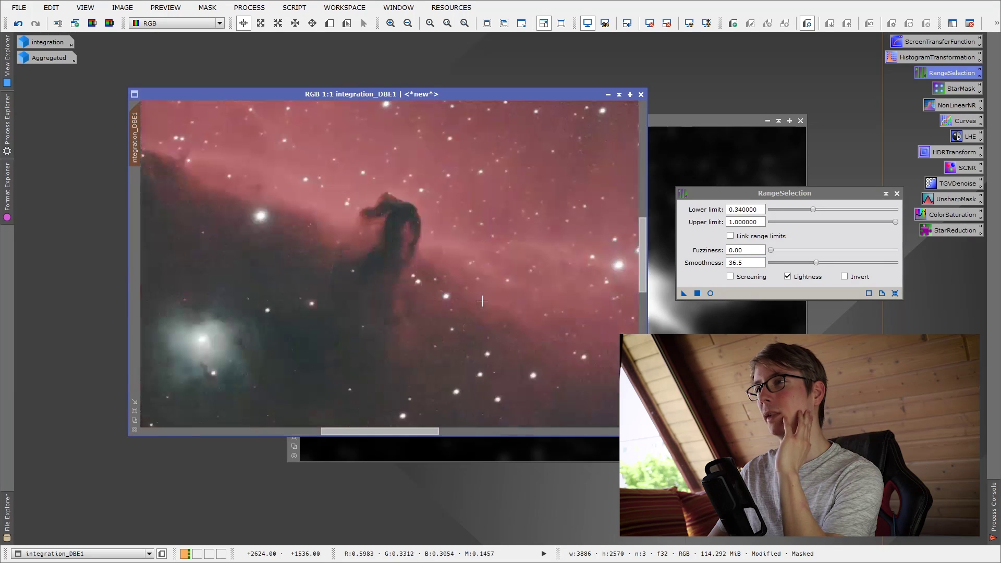
scroll(482, 302, up, 1)
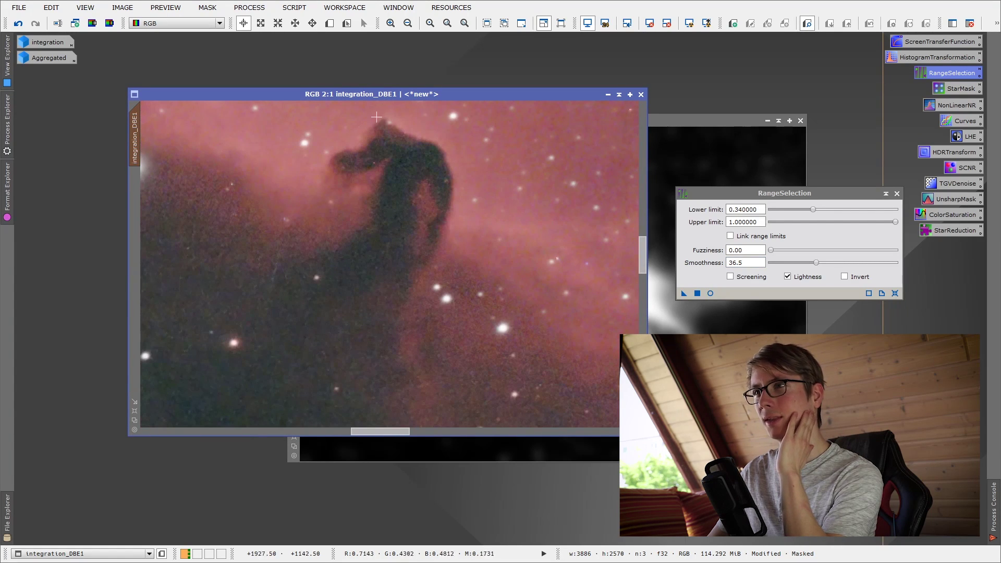
scroll(467, 264, down, 4)
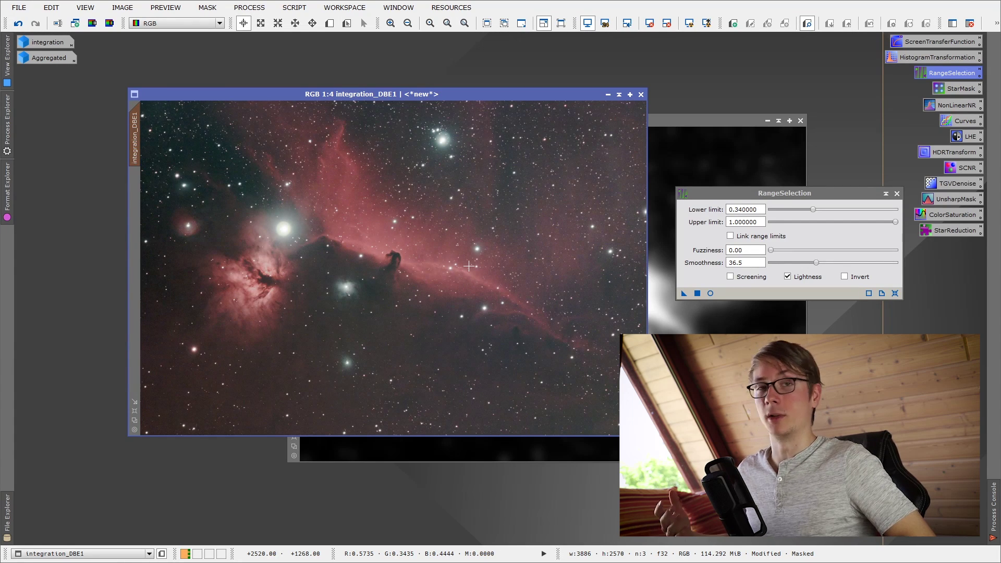
- Close RangeSelection, minimize the range mask image, and place its icon below the Aggregated icon
click(897, 194)
click(779, 120)
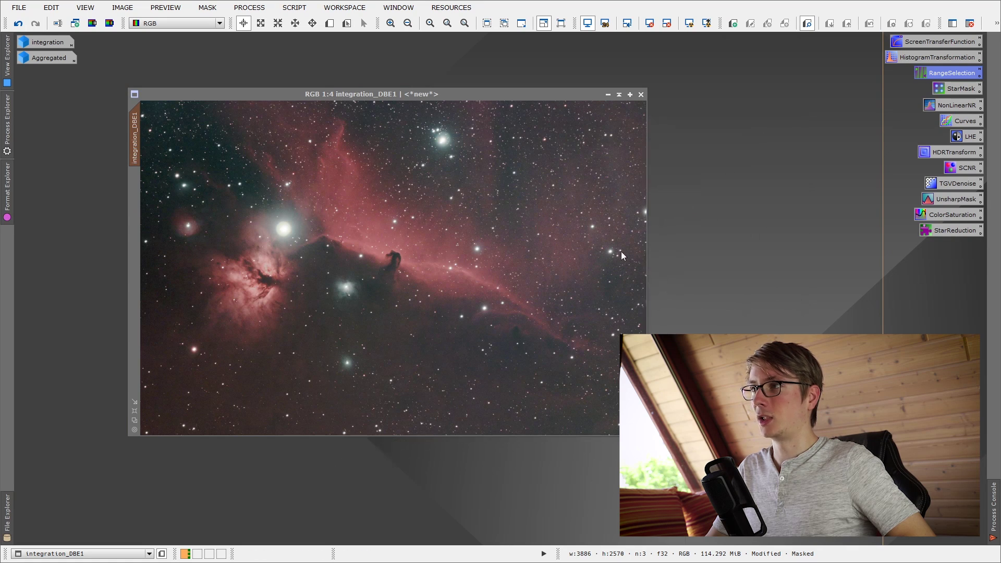
drag(579, 296, 62, 76)
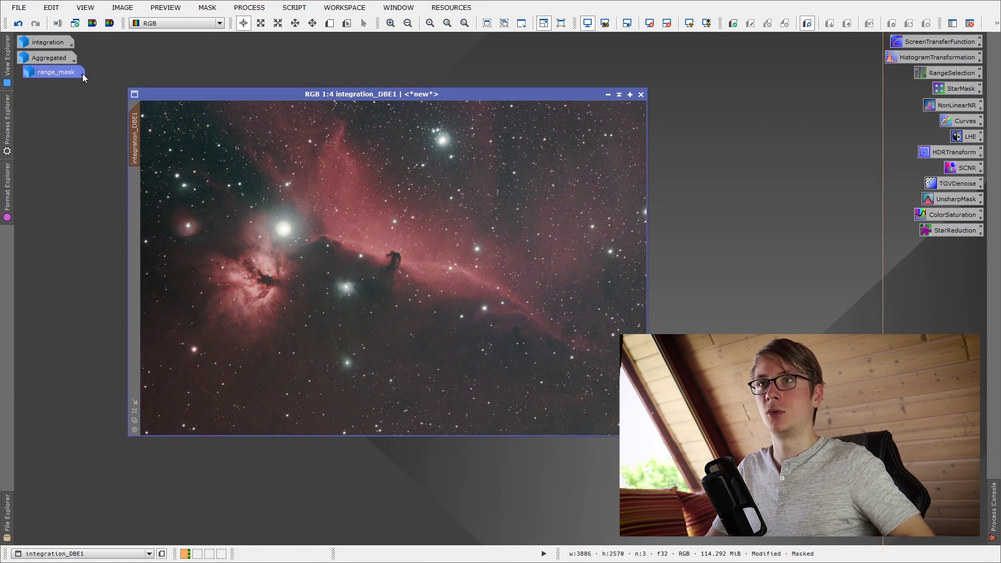
- Rename the range mask as SmoothSubjectMask and align its icon with the other minimized images
double_click(83, 74)
text(Smooth)
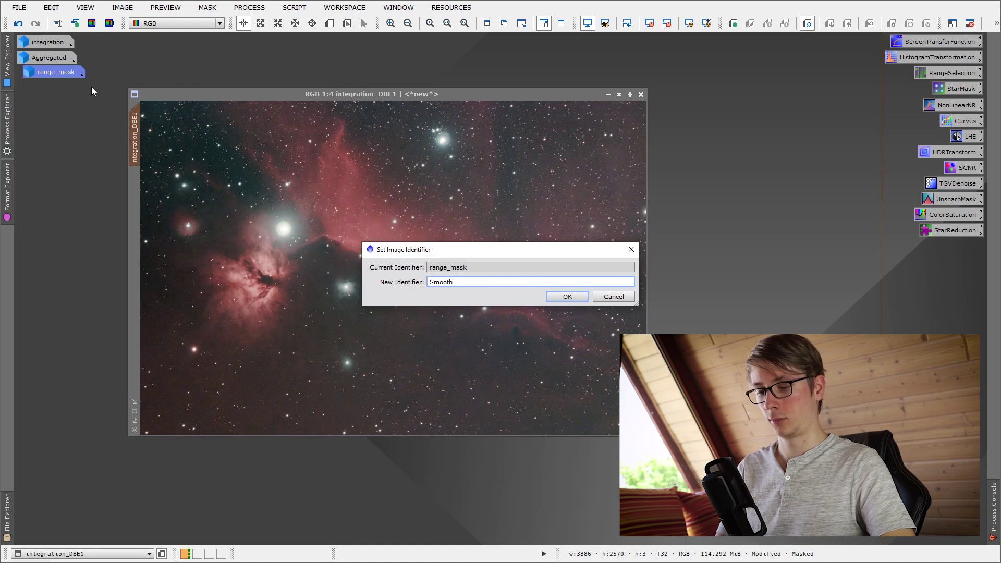
text(SubjectMask)
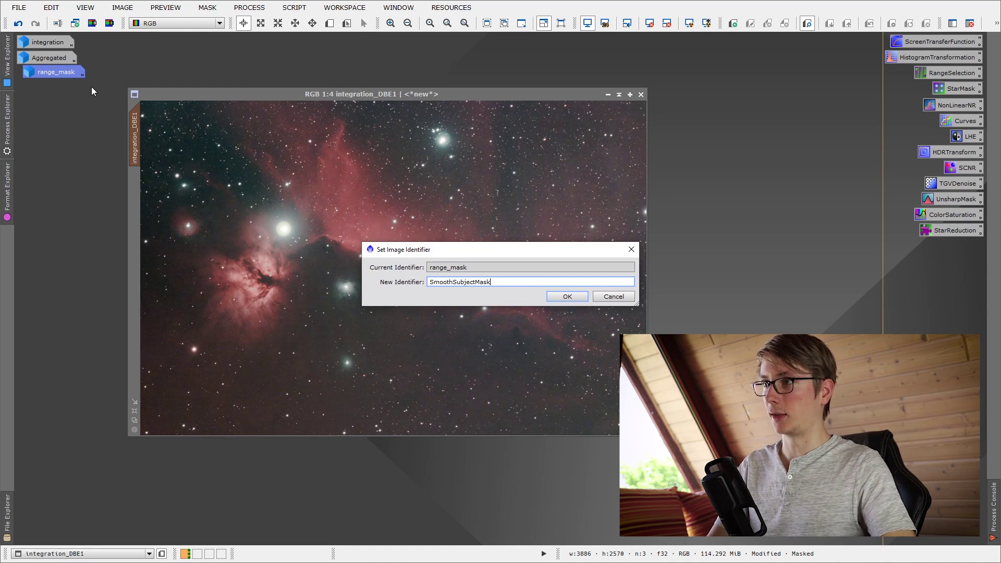
key(Return)
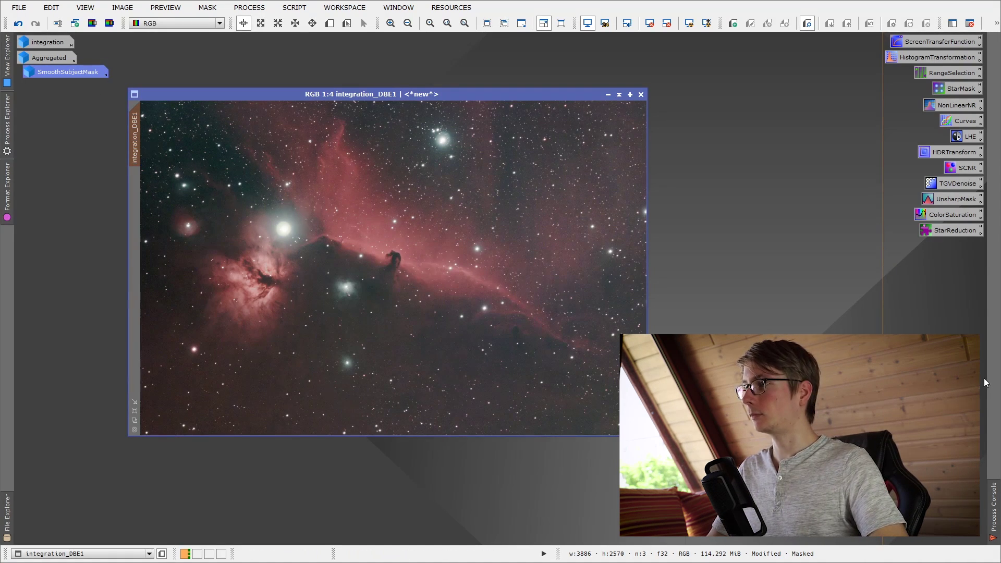
click(959, 388)
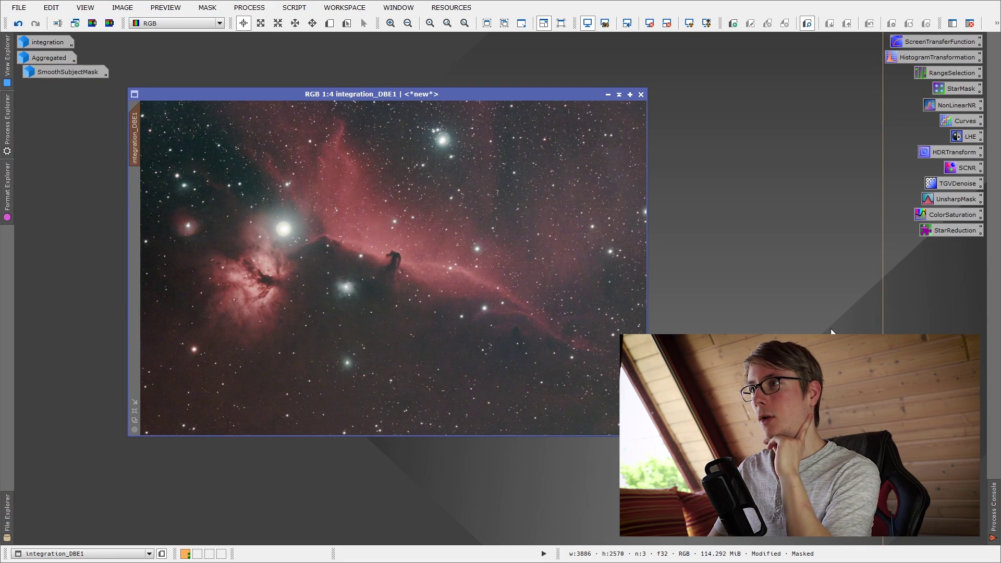
drag(77, 79, 72, 80)
click(771, 229)
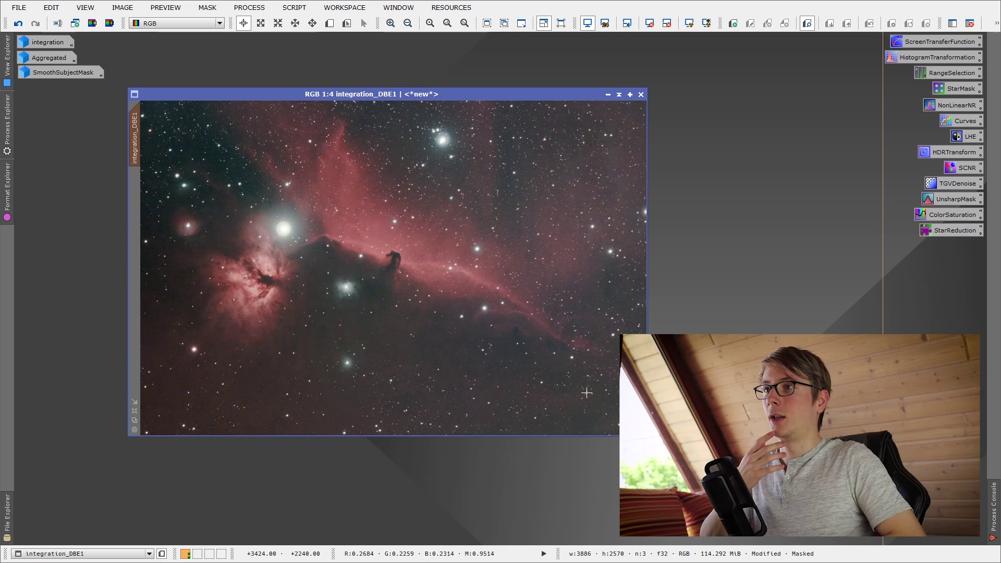
- Examine the nebula image close up around the Horsehead and as a whole to judge local contrast and noise
scroll(461, 280, down, 1)
scroll(462, 280, up, 3)
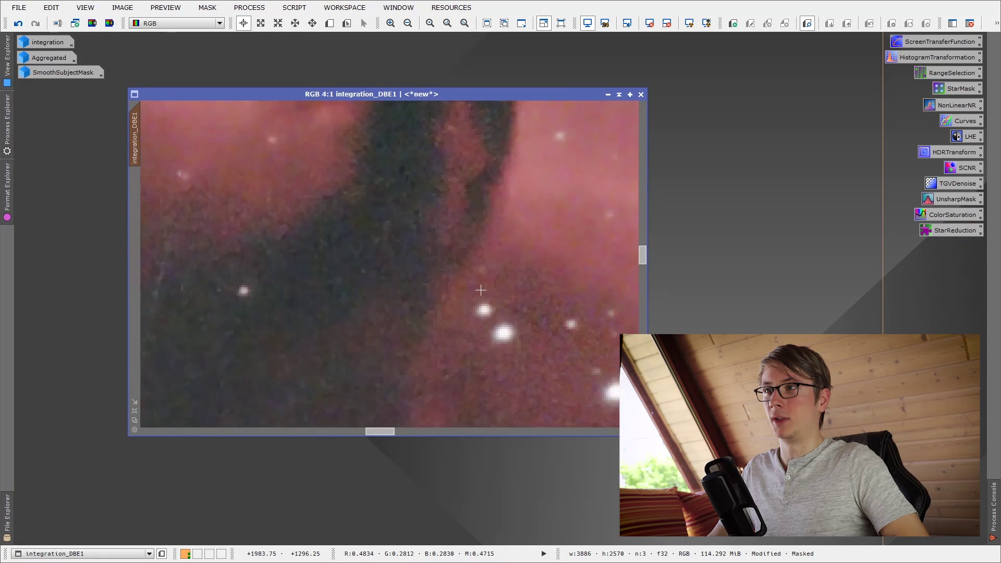
drag(462, 276, 520, 302)
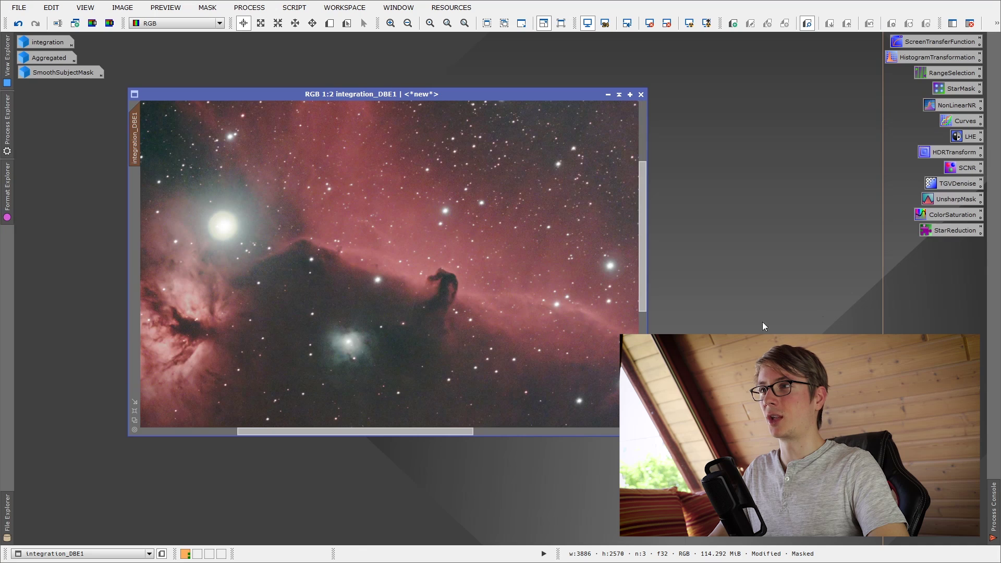
scroll(547, 339, down, 3)
scroll(547, 339, up, 1)
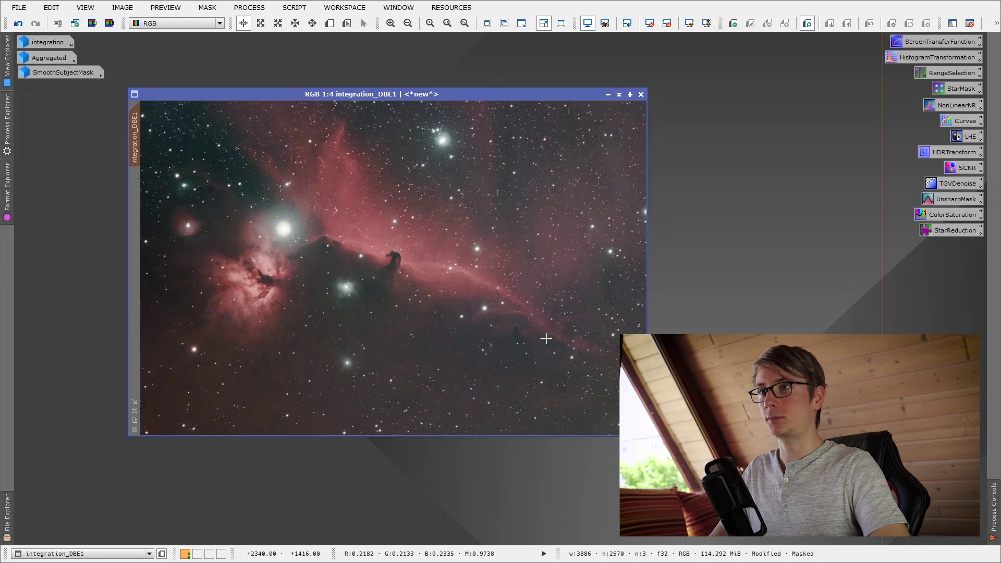
scroll(546, 339, up, 4)
scroll(563, 346, down, 12)
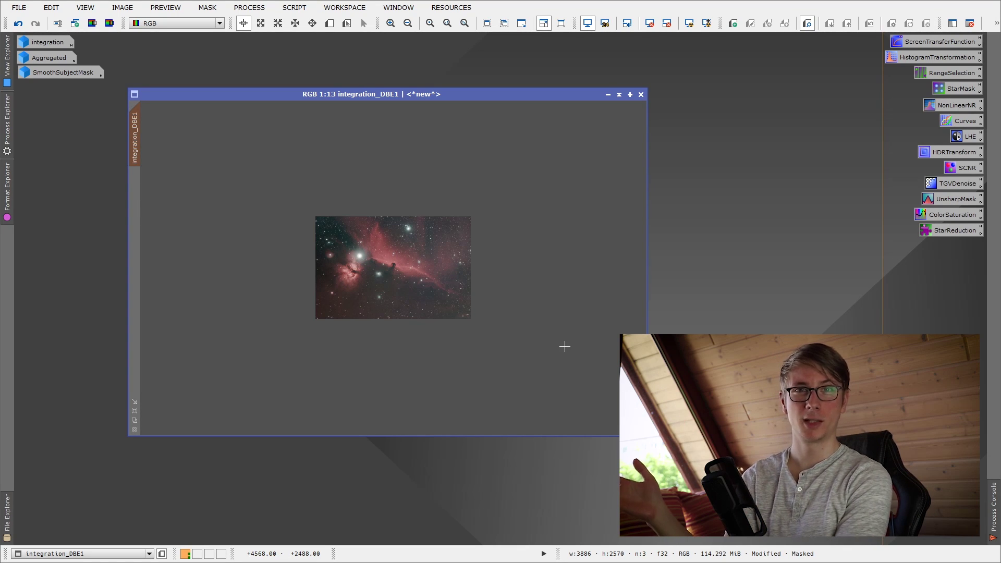
scroll(565, 347, up, 9)
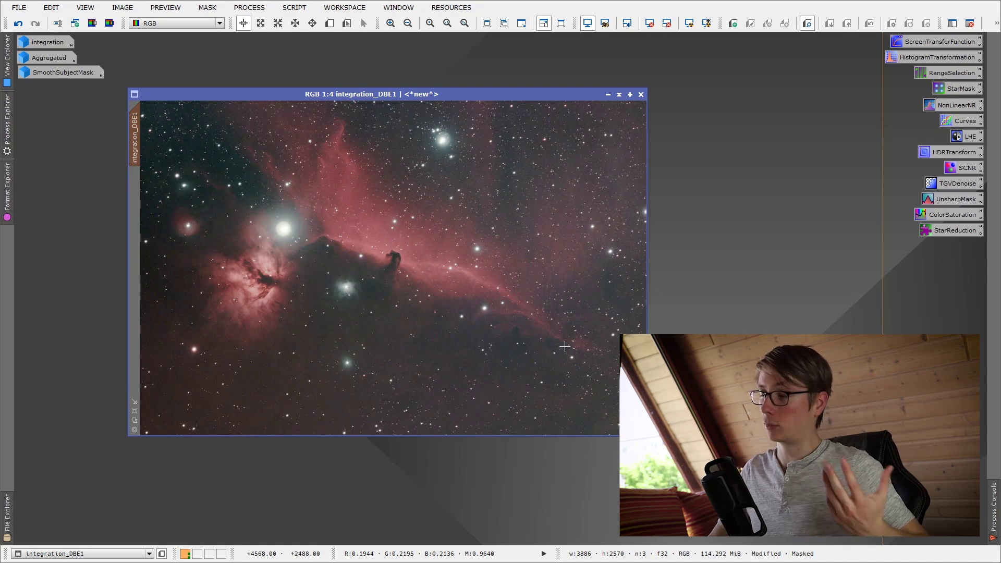
- Open LocalHistogramEqualization, and darken SmoothSubjectMask by repeatedly applying a HistogramTransformation with its midtones point moved toward the highlights
double_click(970, 138)
drag(665, 54, 809, 97)
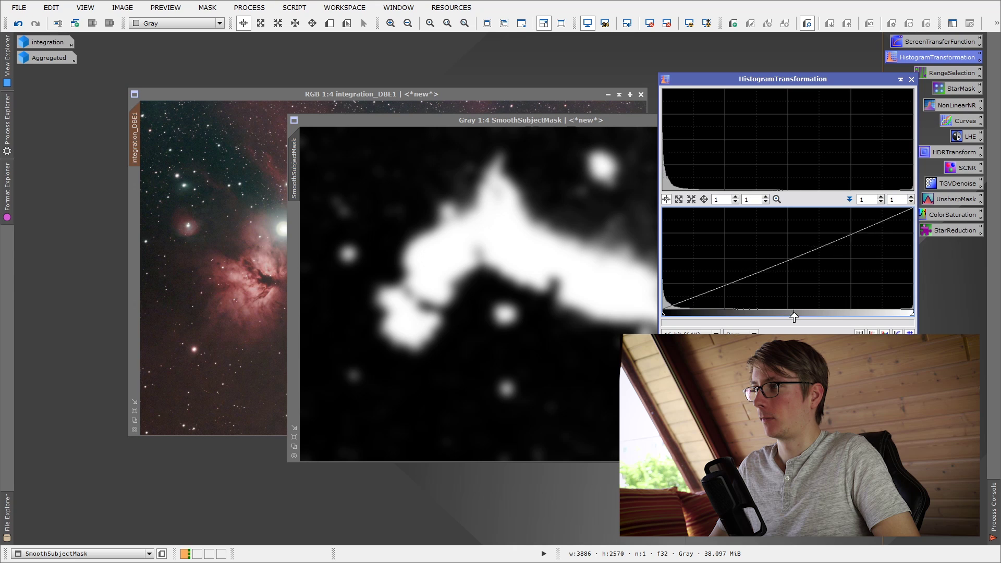
drag(787, 313, 863, 313)
drag(665, 333, 569, 365)
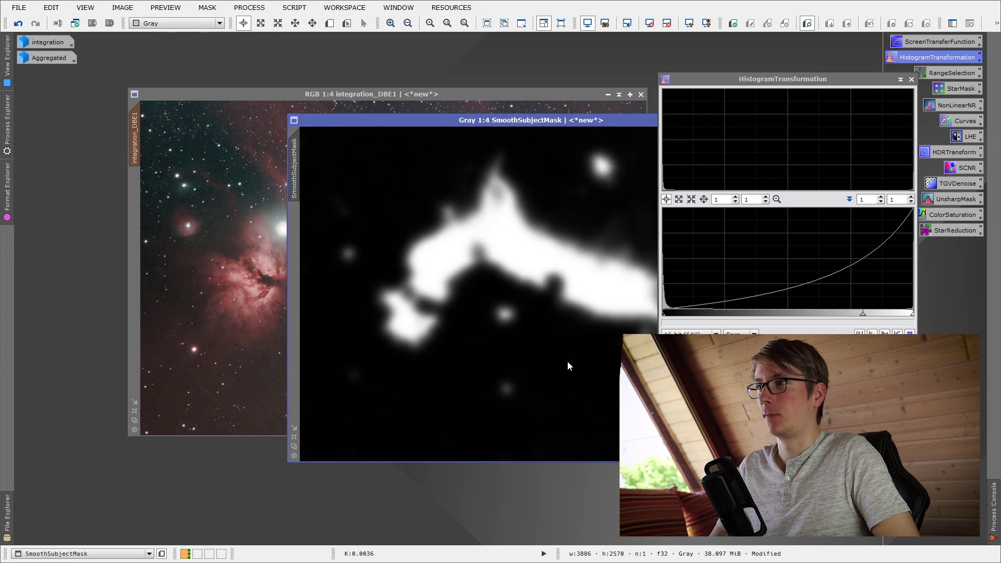
drag(673, 436, 607, 388)
drag(606, 388, 541, 381)
drag(726, 7, 872, 77)
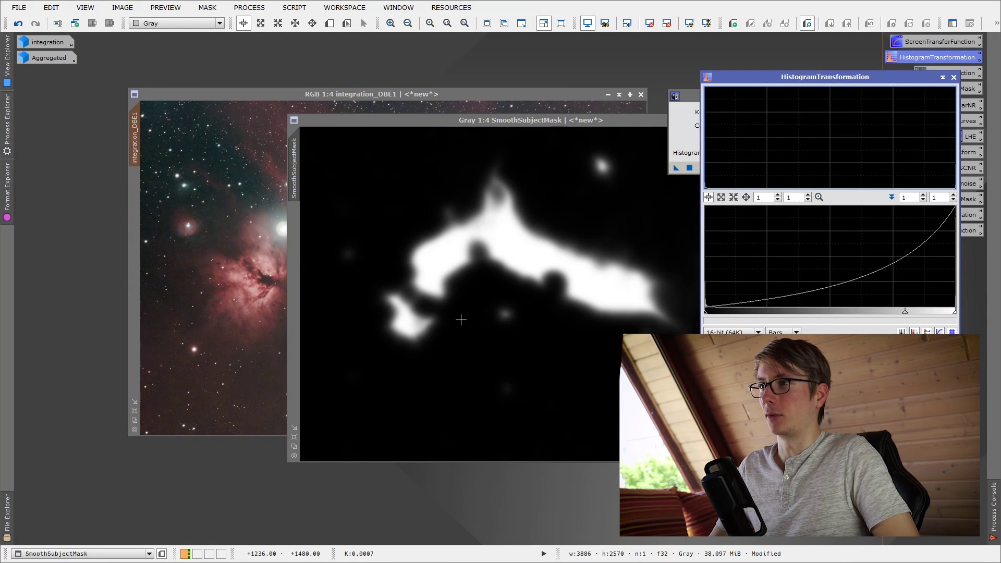
- Apply the darkened SmoothSubjectMask to the nebula image, minimize the mask, and briefly show the mask on the image before hiding it
drag(295, 156, 134, 197)
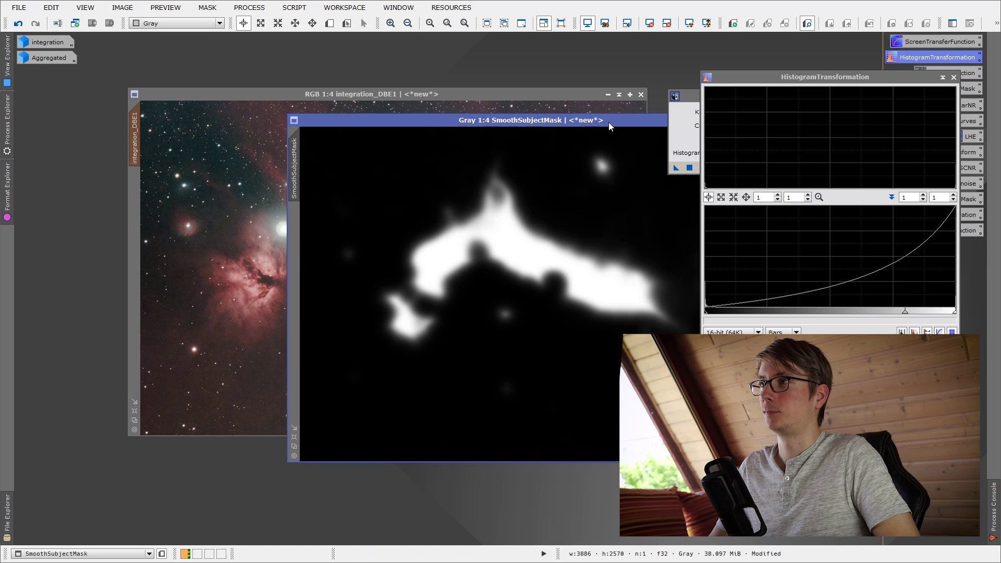
drag(609, 127, 425, 141)
click(576, 139)
click(250, 7)
mouse_move(208, 7)
click(219, 81)
click(207, 7)
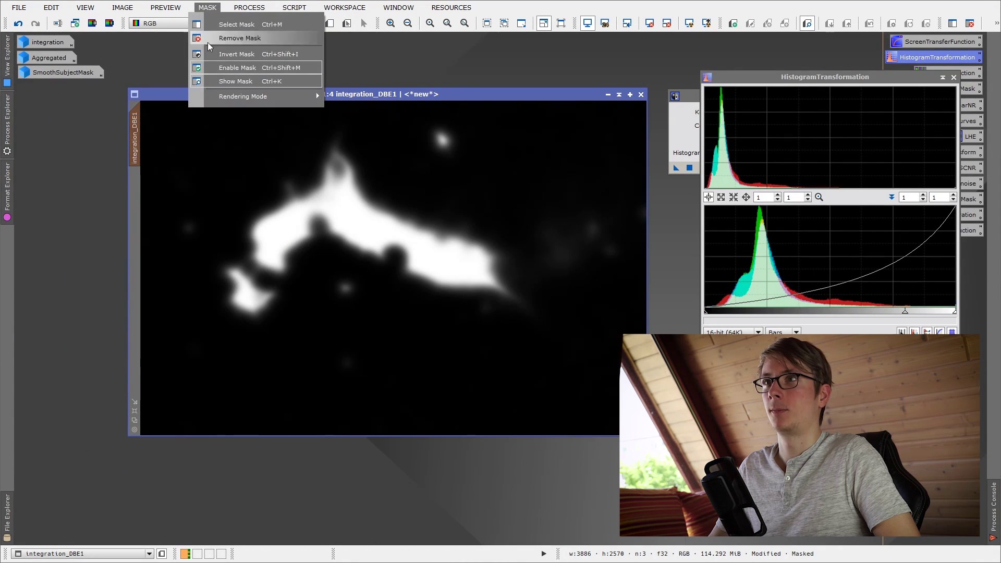
click(235, 81)
- Put HistogramTransformation away and set the LocalHistogramEqualization kernel radius to 246
click(685, 104)
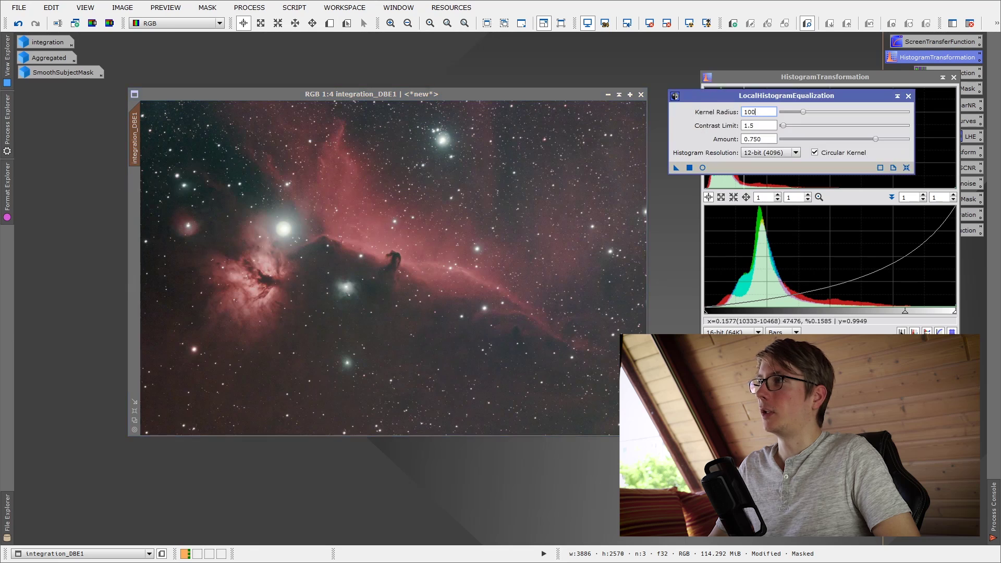
click(942, 78)
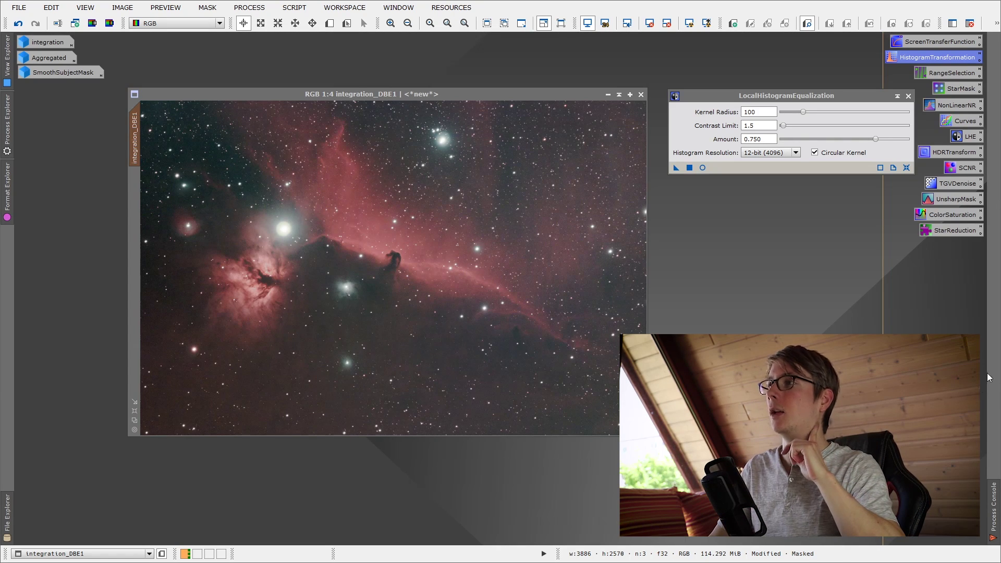
drag(756, 111, 741, 112)
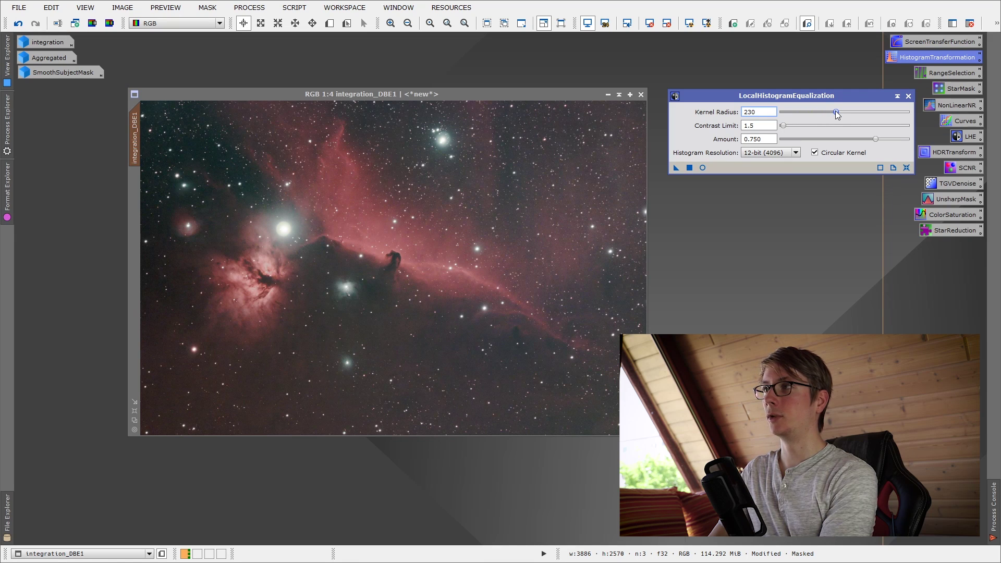
drag(837, 111, 839, 111)
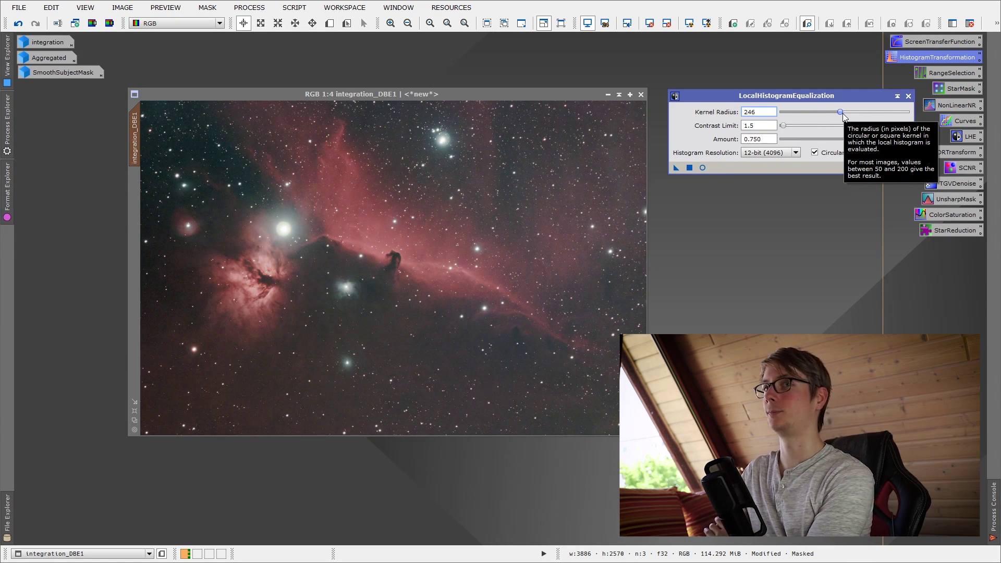
- Reset the LocalHistogramEqualization parameters to their defaults, trying other kernel radii before setting the kernel radius to 64
drag(840, 111, 827, 113)
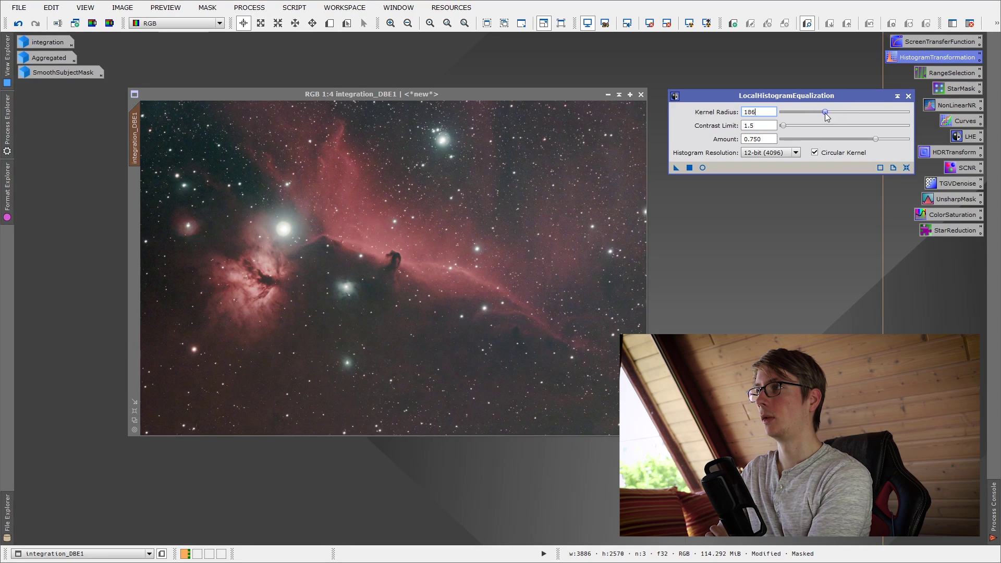
click(907, 168)
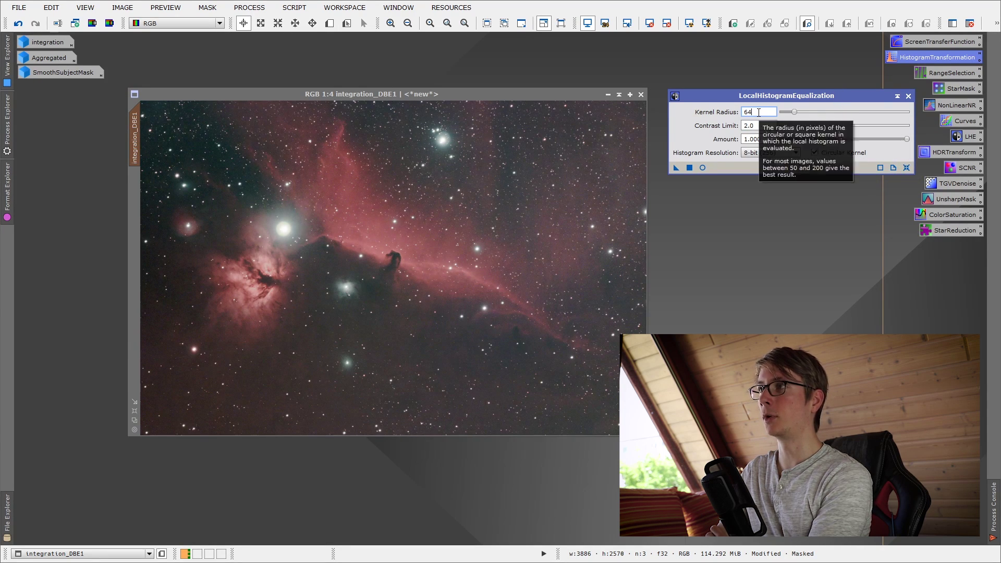
click(678, 119)
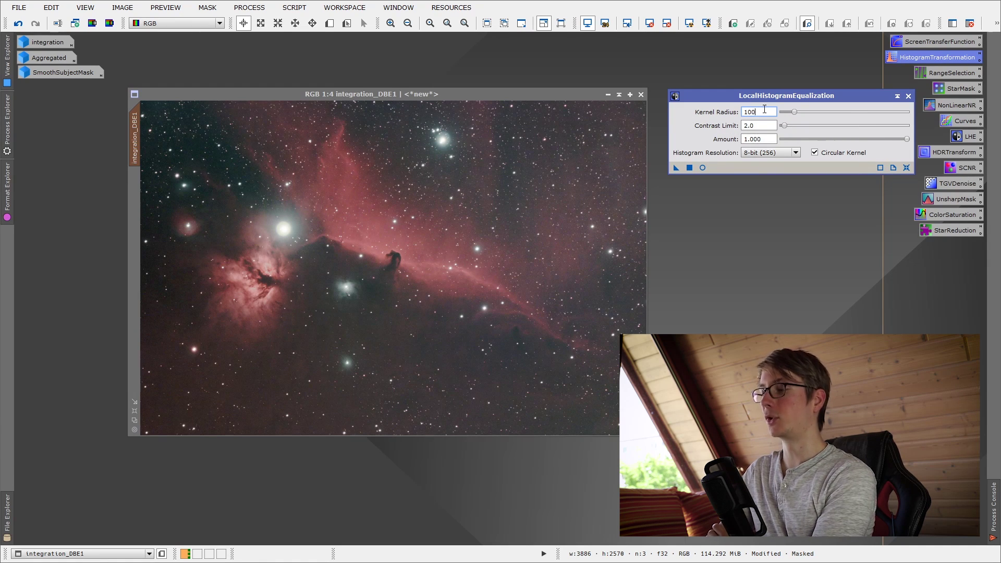
key(BackSpace)
key(BackSpace)
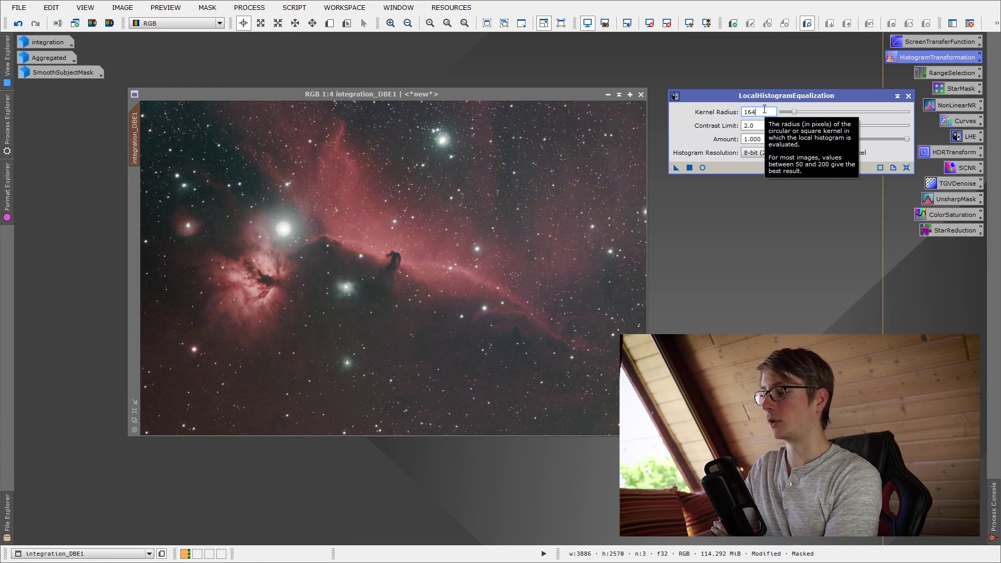
key(BackSpace)
key(BackSpace)
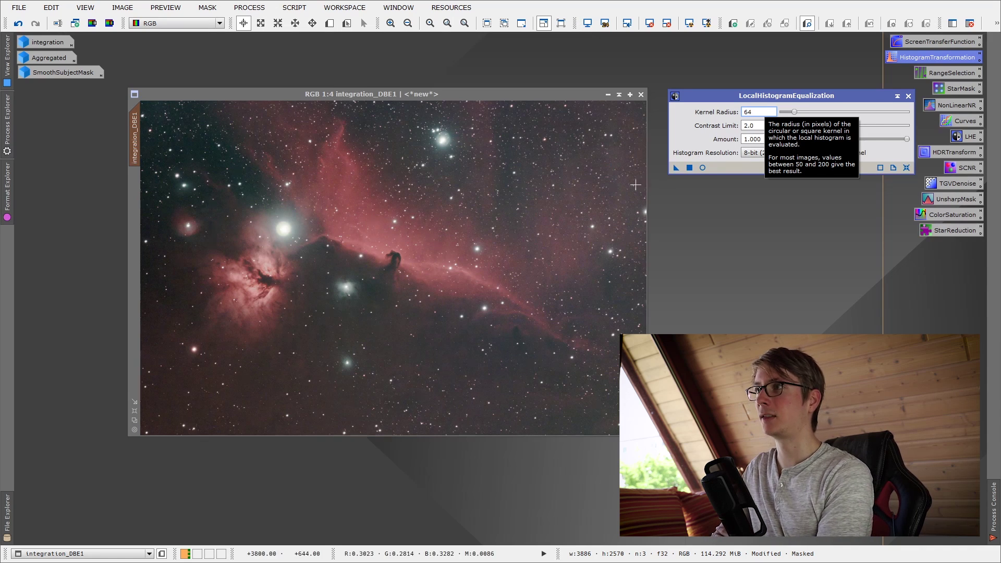
- Apply LocalHistogramEqualization with kernel radius 64, contrast limit 2.0 and amount 1.000 to the masked nebula image and examine its local contrast
drag(676, 167, 524, 213)
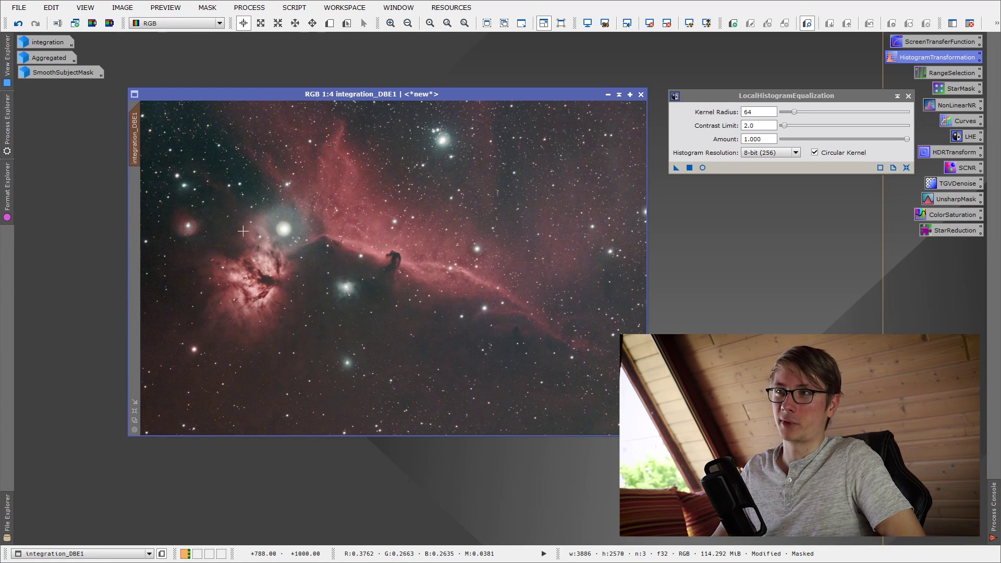
scroll(472, 286, up, 3)
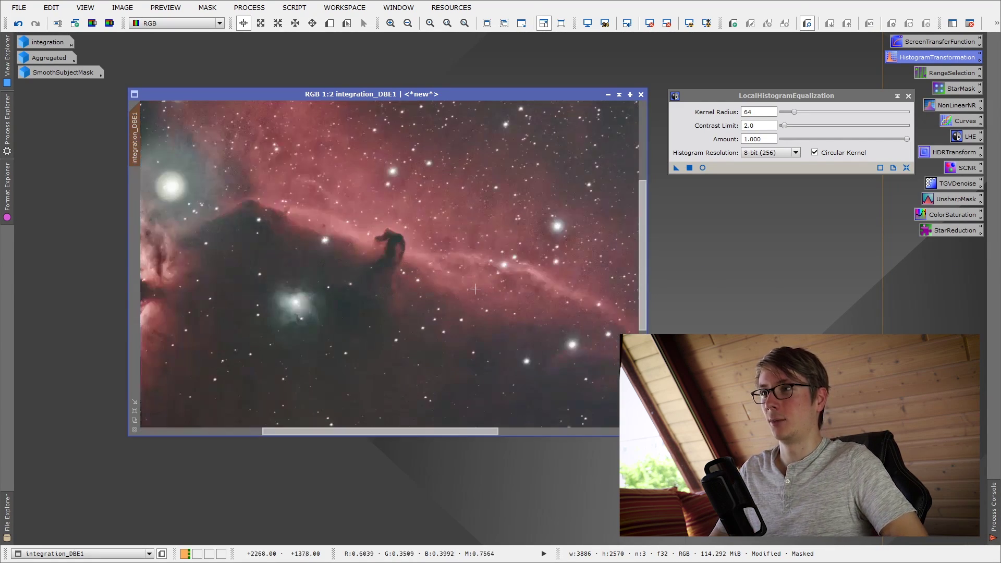
scroll(476, 289, down, 1)
scroll(449, 296, down, 1)
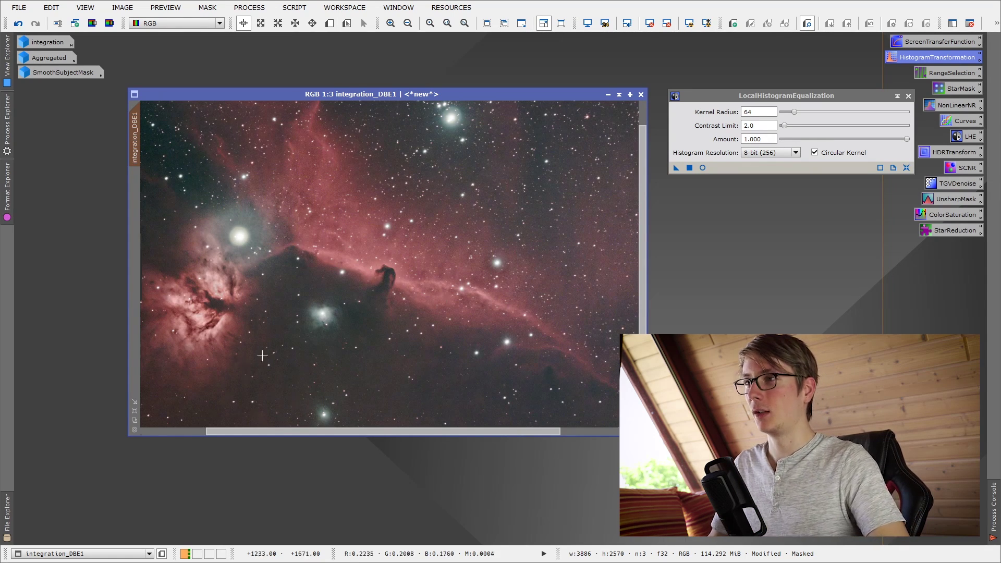
scroll(312, 325, down, 3)
scroll(323, 313, up, 1)
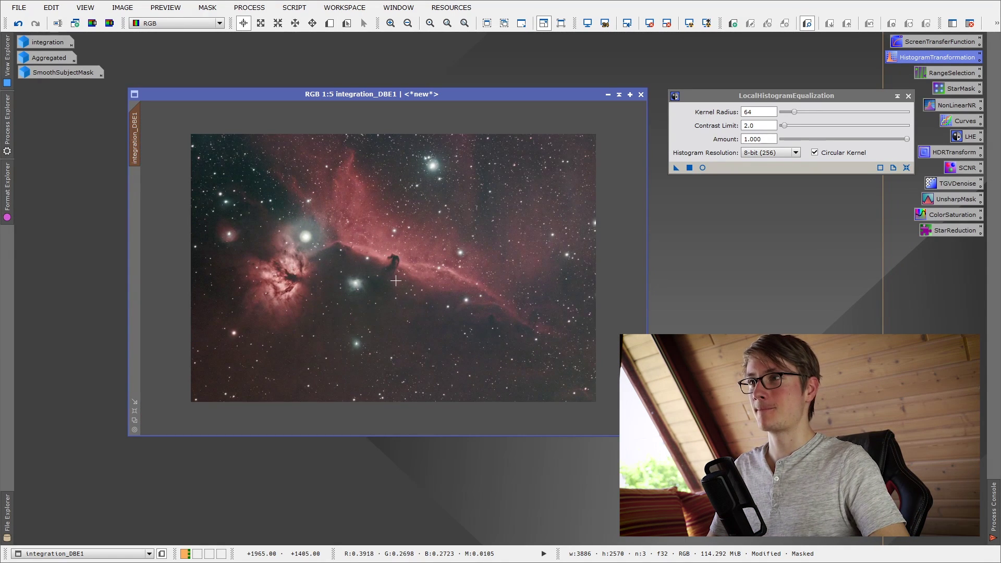
- Close SmoothSubjectMask without saving it and undo the local histogram equalization on the nebula image
double_click(51, 73)
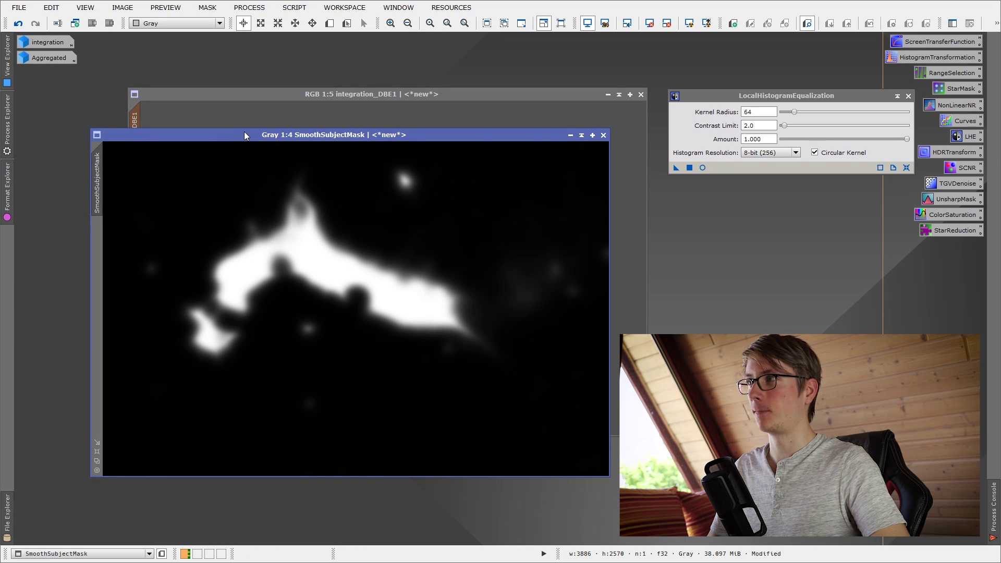
click(605, 135)
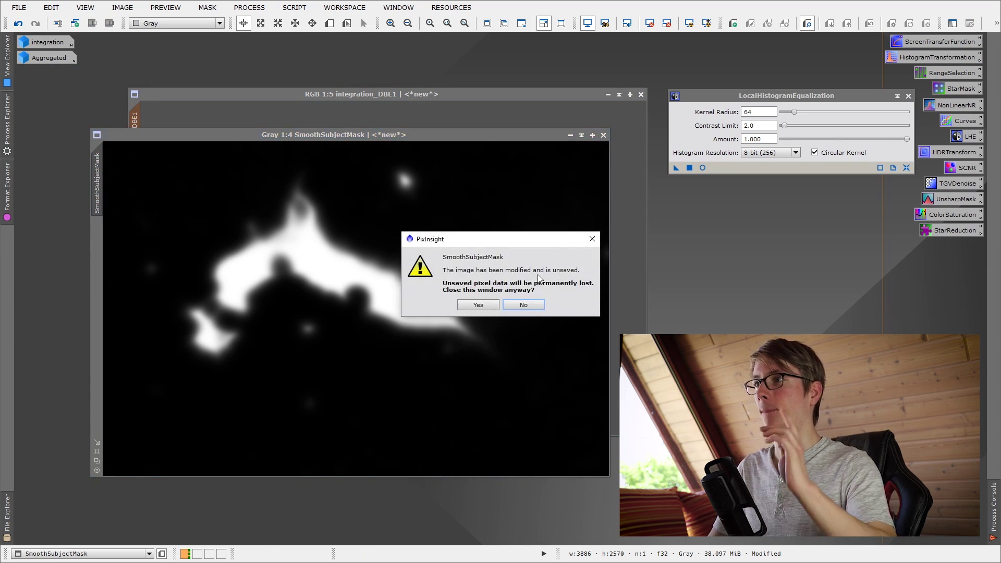
click(478, 304)
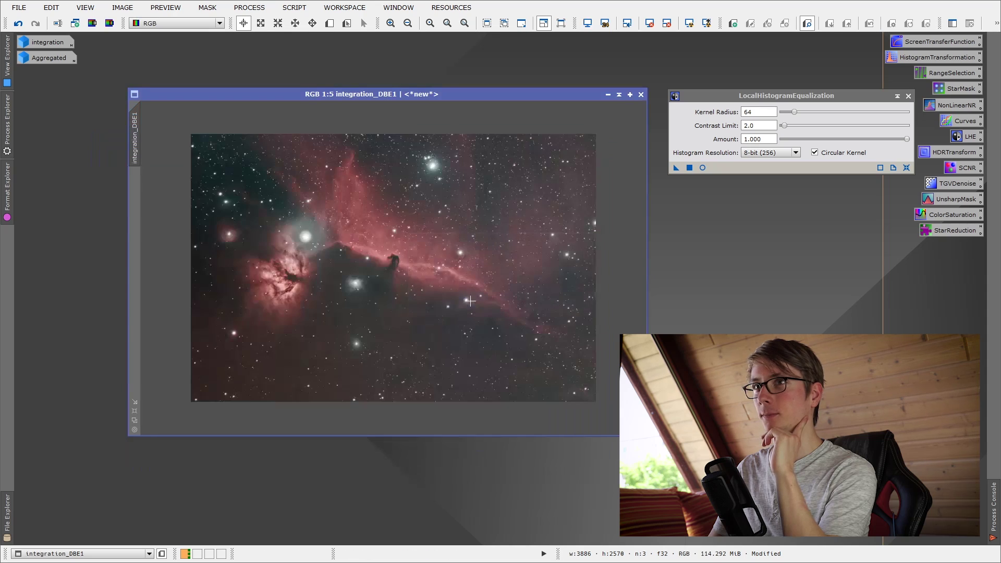
right_click(411, 230)
click(423, 235)
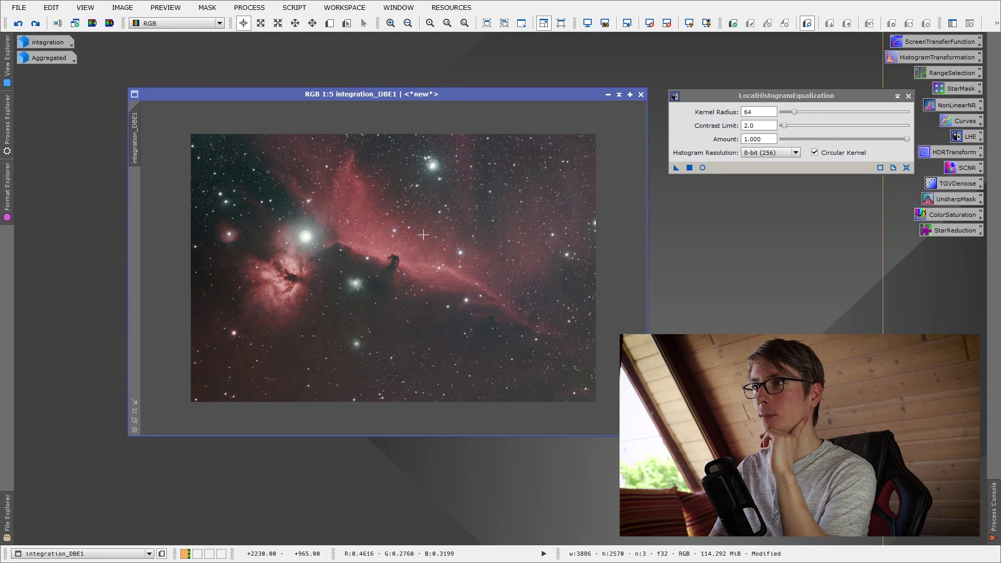
- Set the histogram resolution of LocalHistogramEqualization to 12-bit (4096)
click(749, 126)
double_click(760, 124)
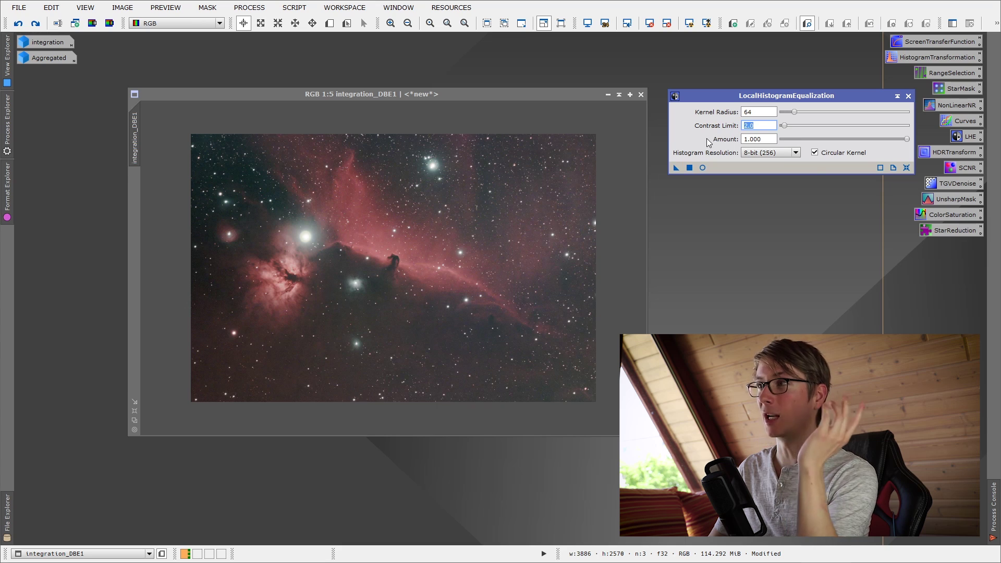
key(Tab)
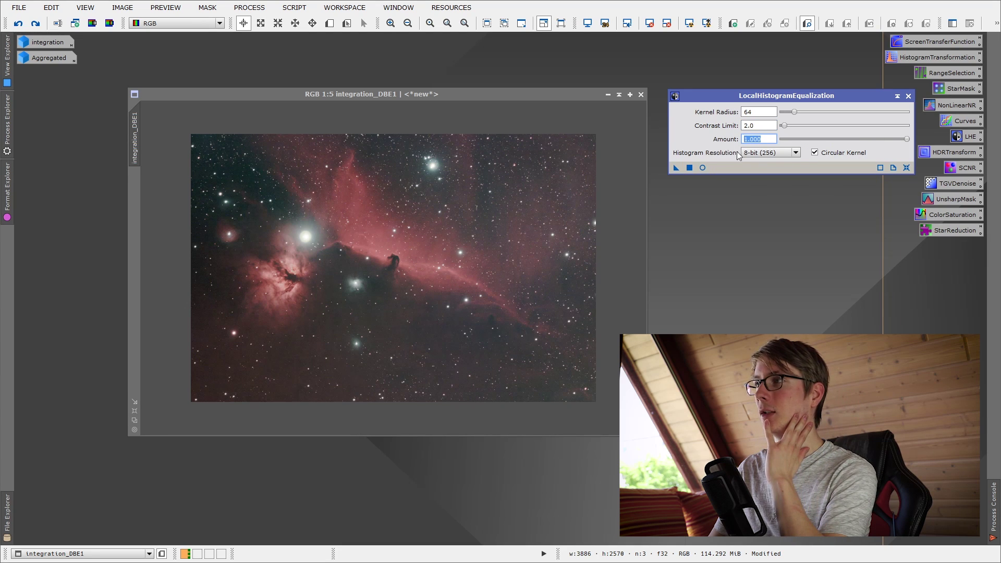
click(733, 152)
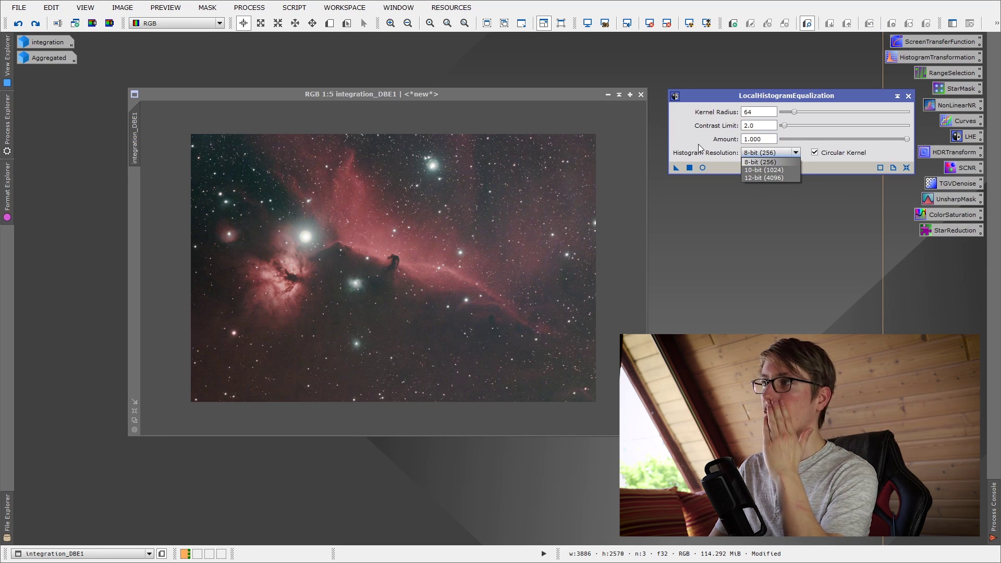
click(756, 178)
click(711, 154)
key(Escape)
key(shift+Tab)
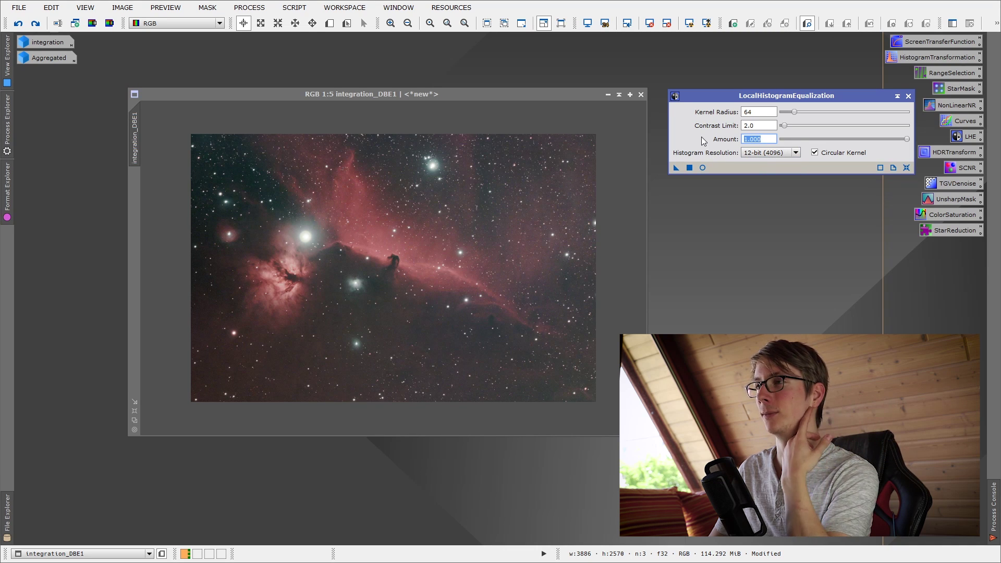
click(714, 179)
- Create a range mask from the nebula image using RangeSelection with lower limit 0.40, upper limit 0.63 and smoothness 54.5
double_click(961, 74)
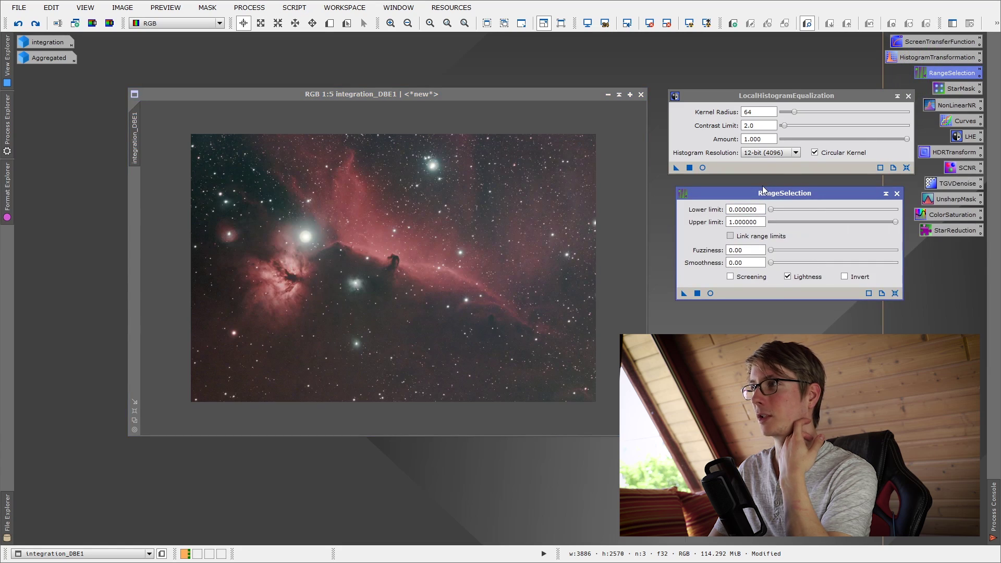
click(710, 294)
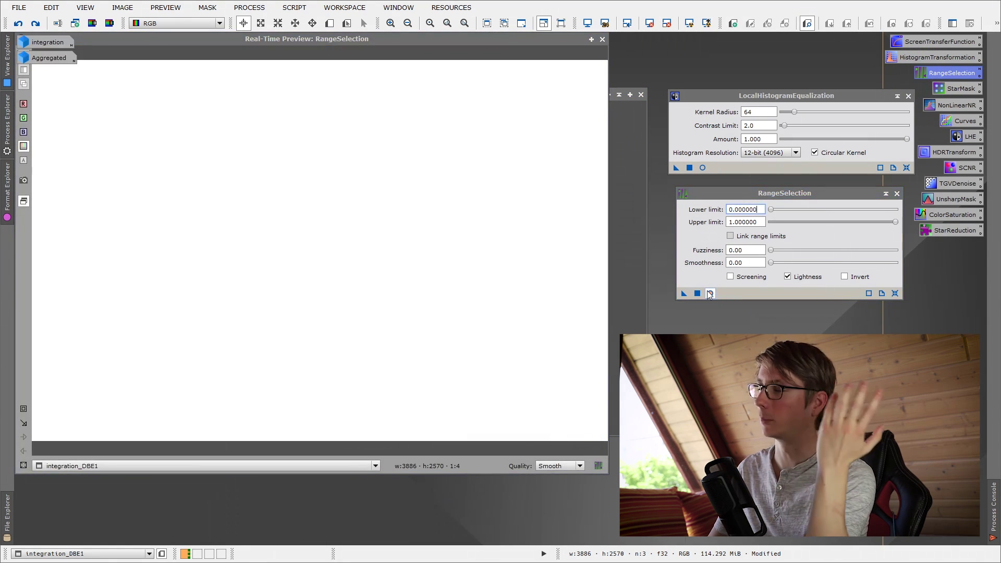
drag(771, 210, 809, 210)
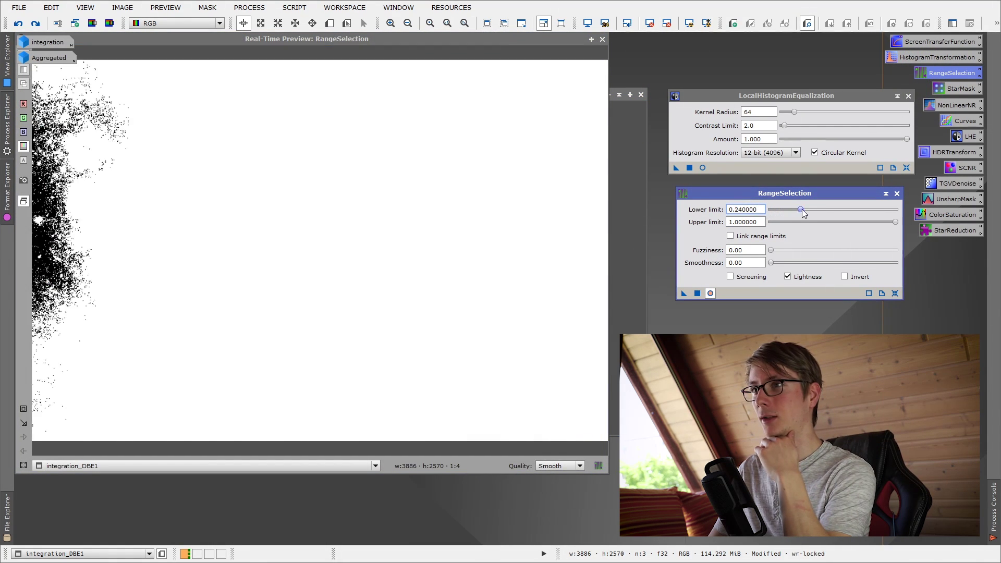
drag(771, 262, 838, 262)
mouse_move(808, 209)
mouse_down()
mouse_move(830, 210)
mouse_move(822, 212)
mouse_up()
drag(895, 226, 849, 220)
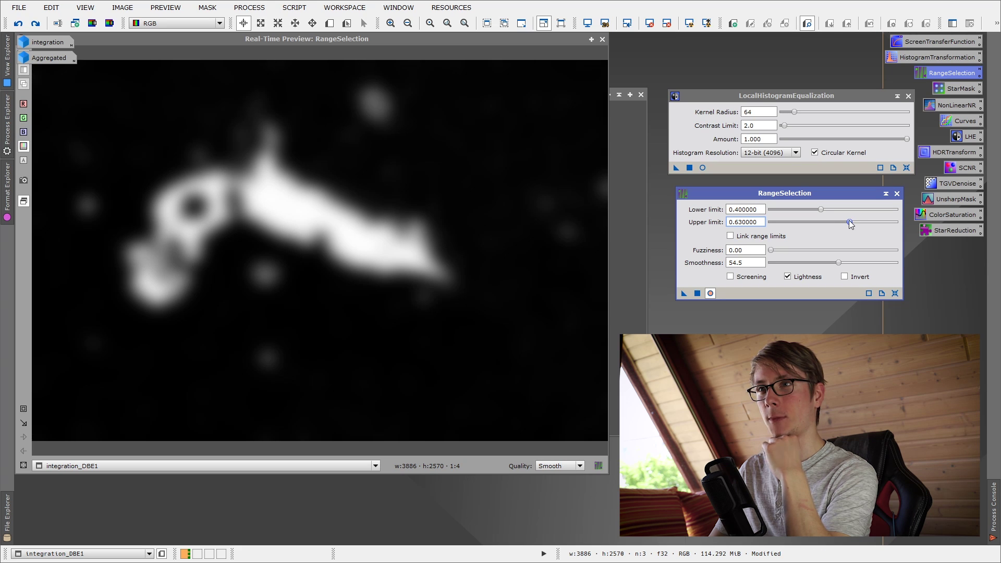
click(603, 41)
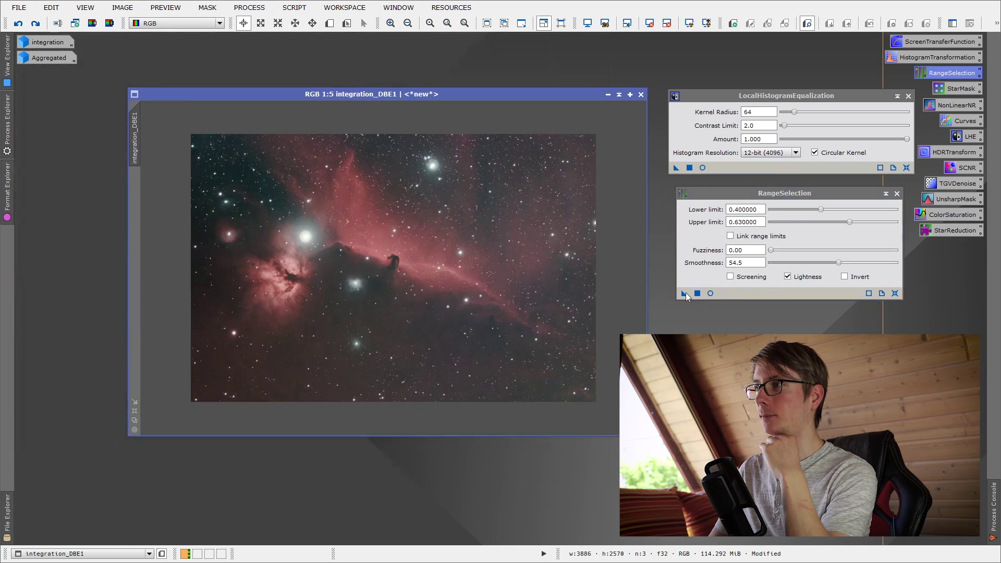
drag(518, 266, 519, 267)
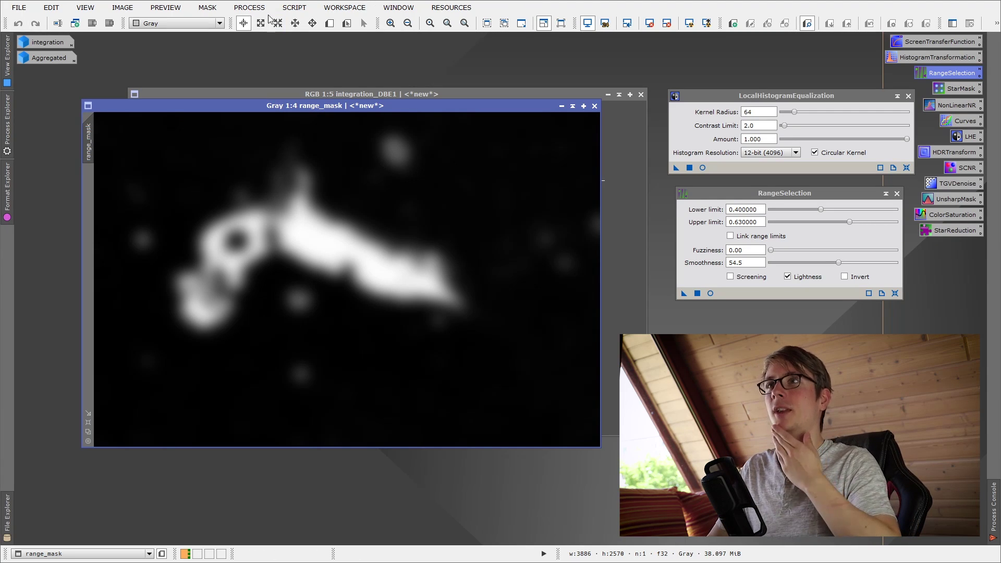
- Start CloneStamp on range_mask and set its brush radius to 200 and softness to 0.91
click(253, 8)
mouse_move(271, 25)
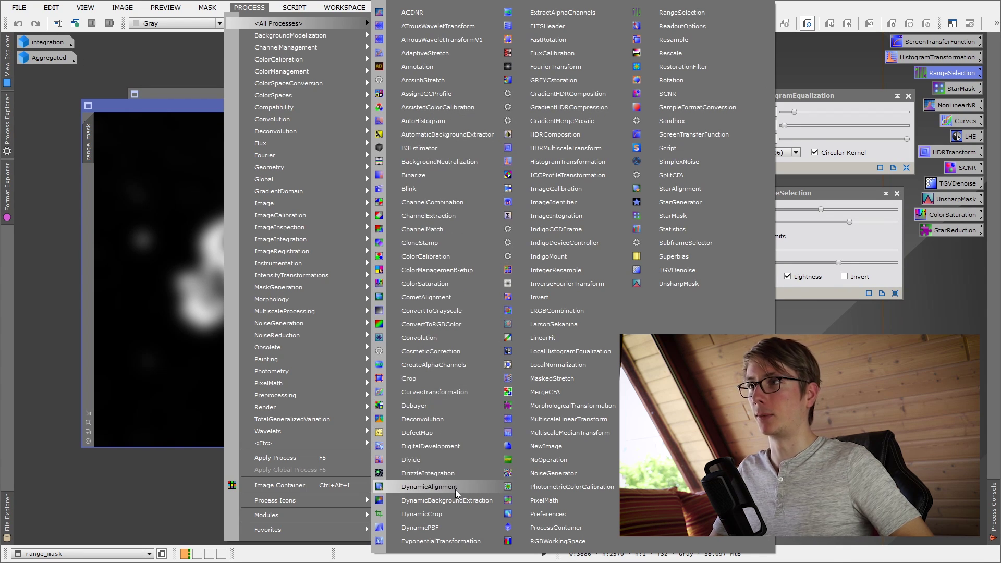
click(459, 246)
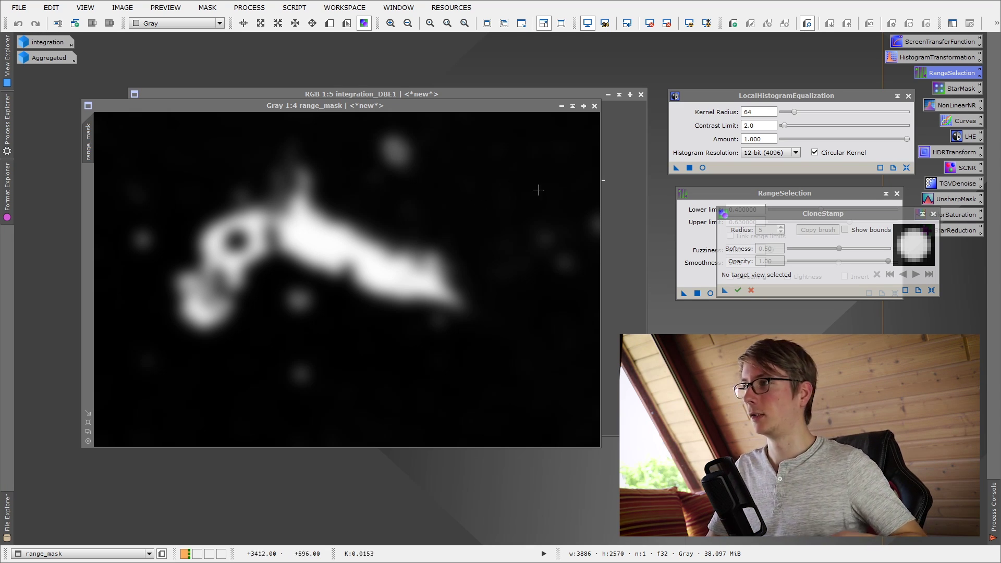
click(826, 212)
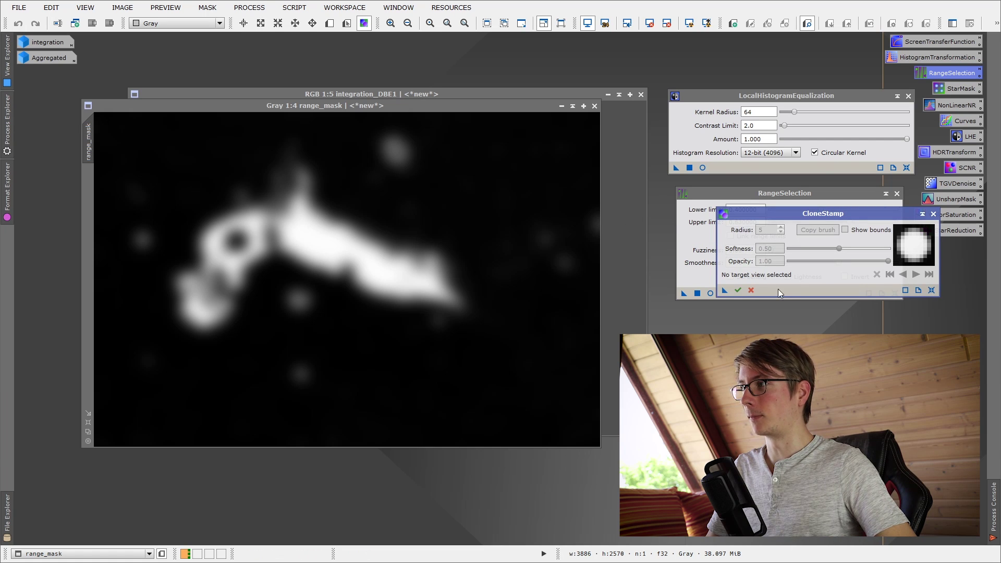
click(402, 220)
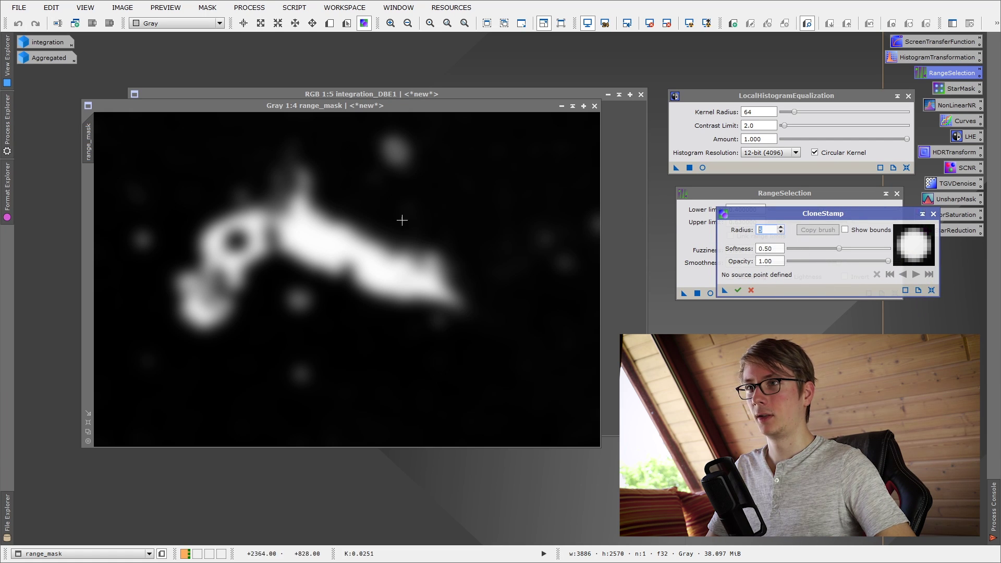
text(200)
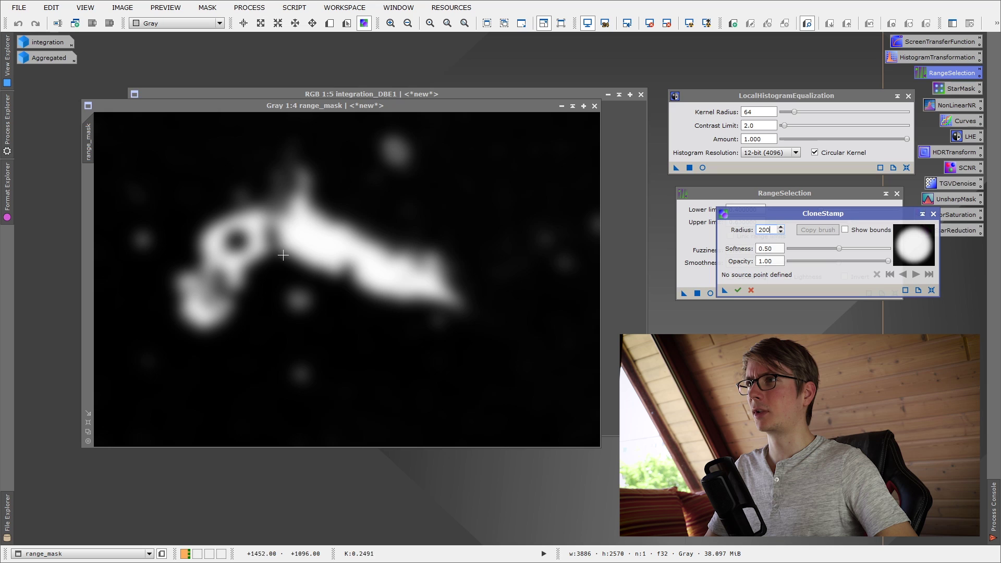
ctrl+click(564, 134)
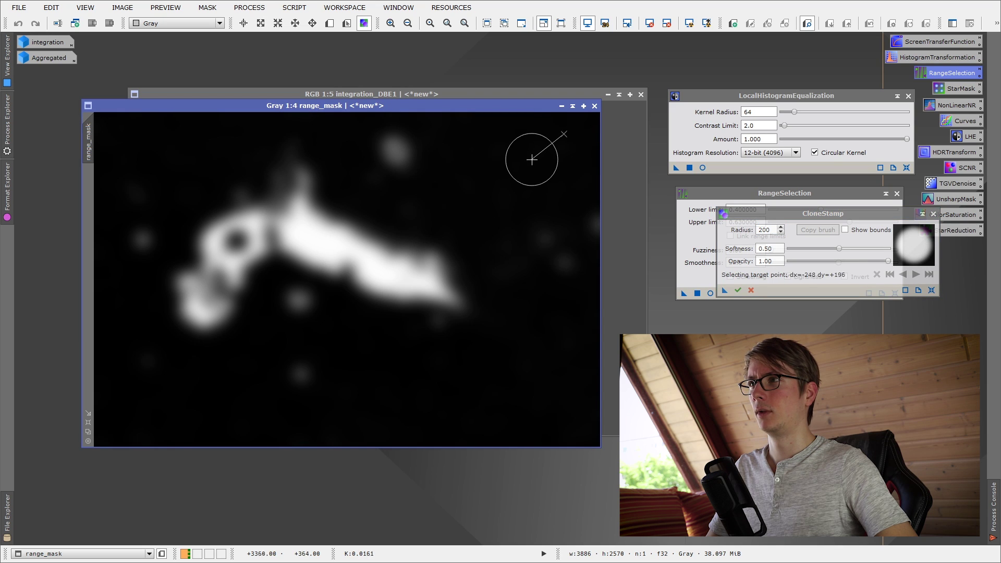
drag(838, 252, 883, 253)
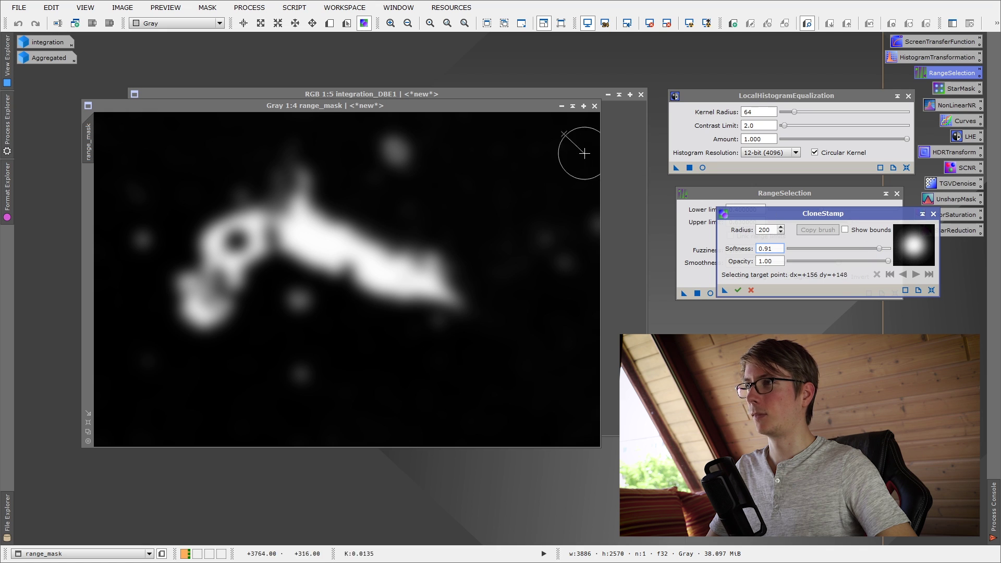
- Clone dark background from the mask's upper right over the bright star's hole in the ring, check it close up and commit the CloneStamp edit
ctrl+click(538, 150)
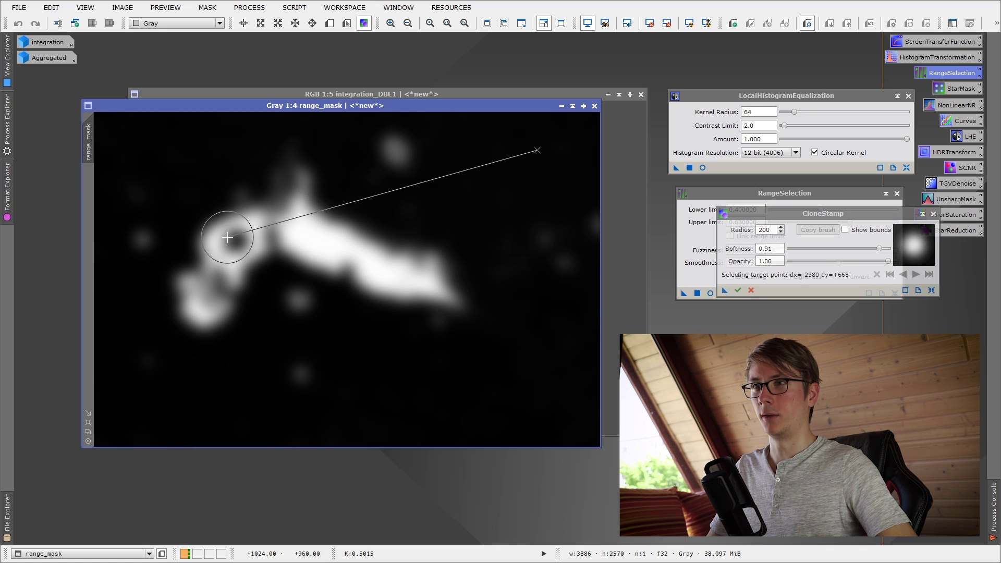
click(237, 242)
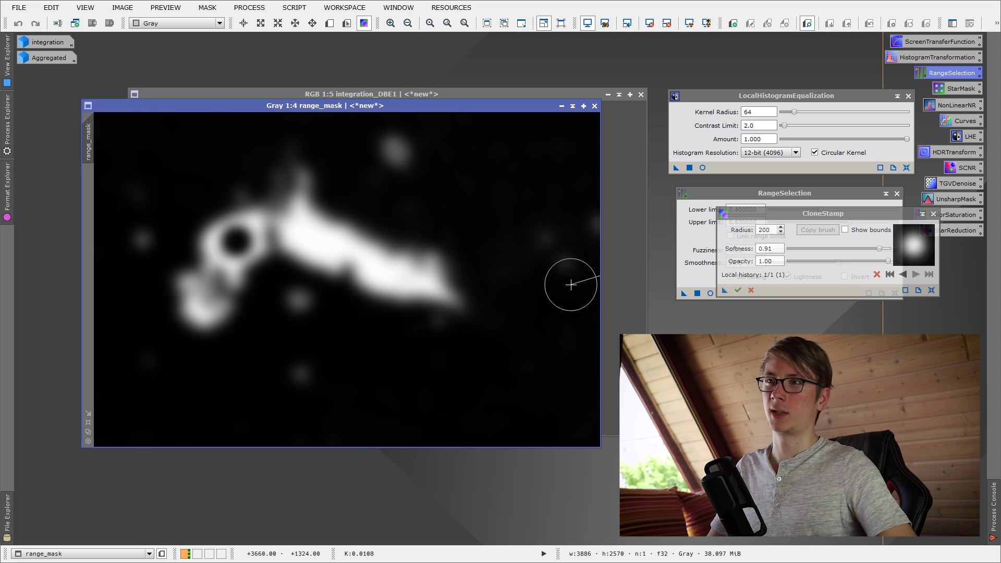
scroll(235, 268, up, 1)
scroll(273, 268, up, 1)
scroll(447, 318, up, 1)
scroll(436, 318, up, 1)
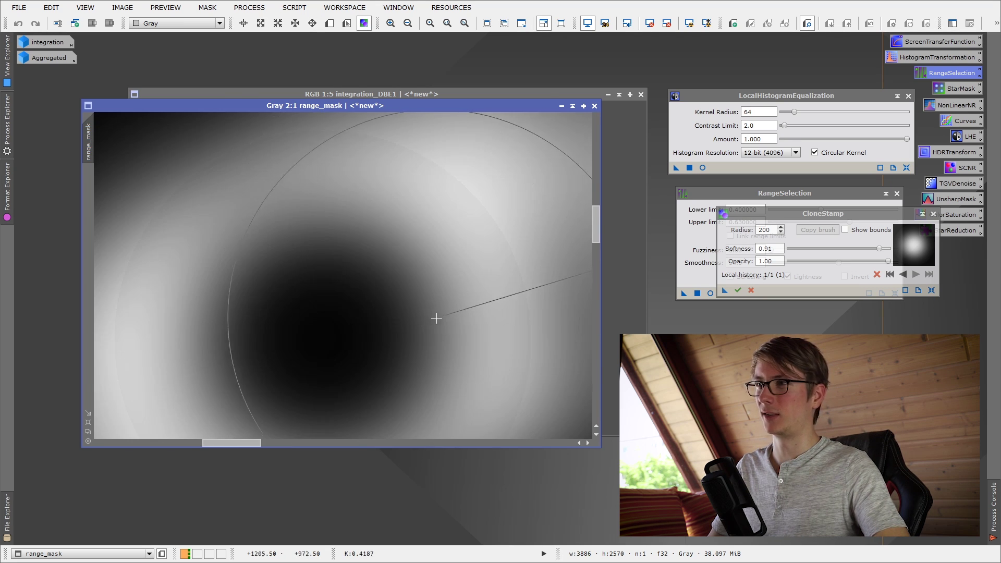
scroll(437, 318, down, 1)
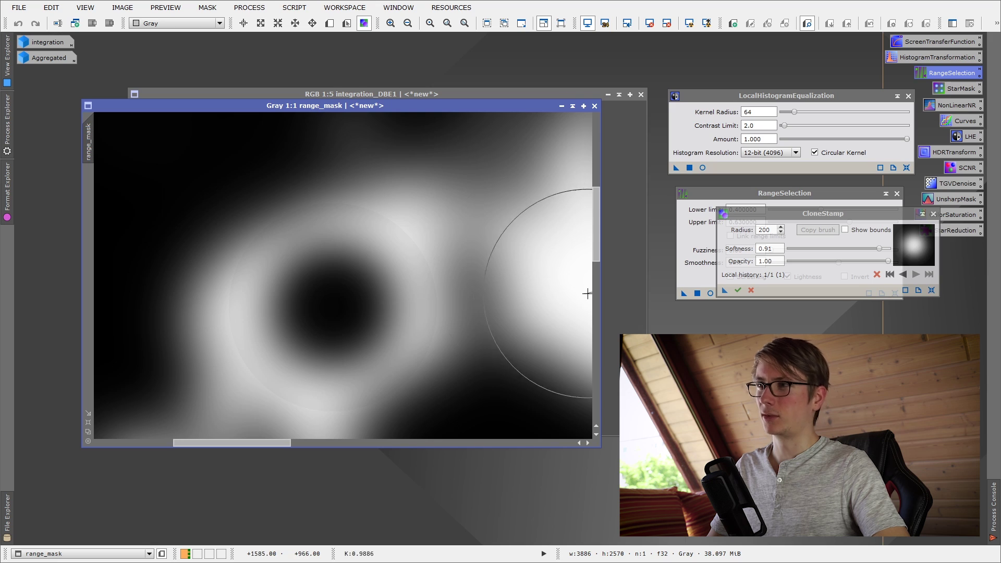
scroll(587, 293, down, 3)
drag(166, 113, 202, 165)
click(738, 291)
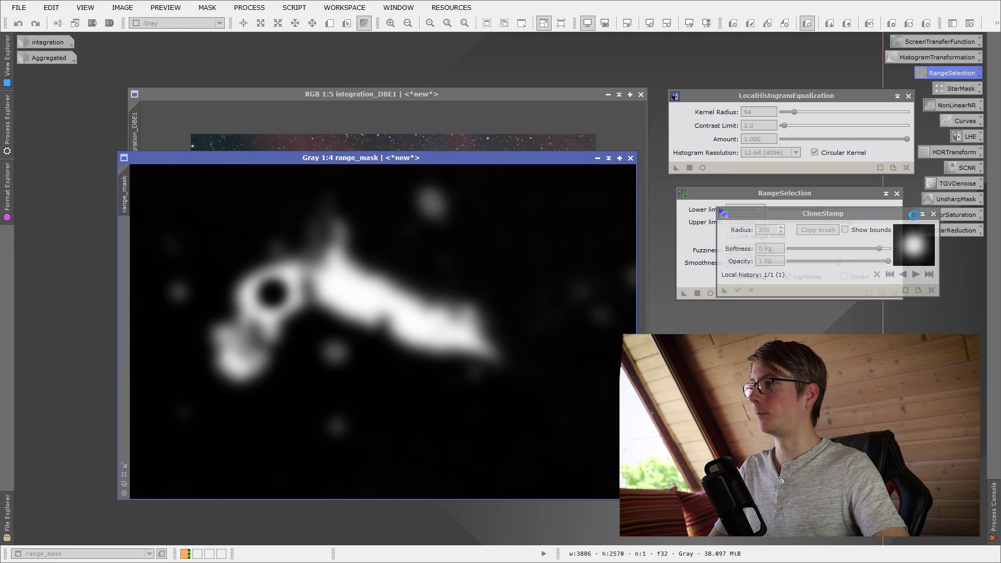
- Move range_mask aside, discard its accidental clone and apply range_mask as the mask of integration_DBE1
drag(425, 163, 627, 164)
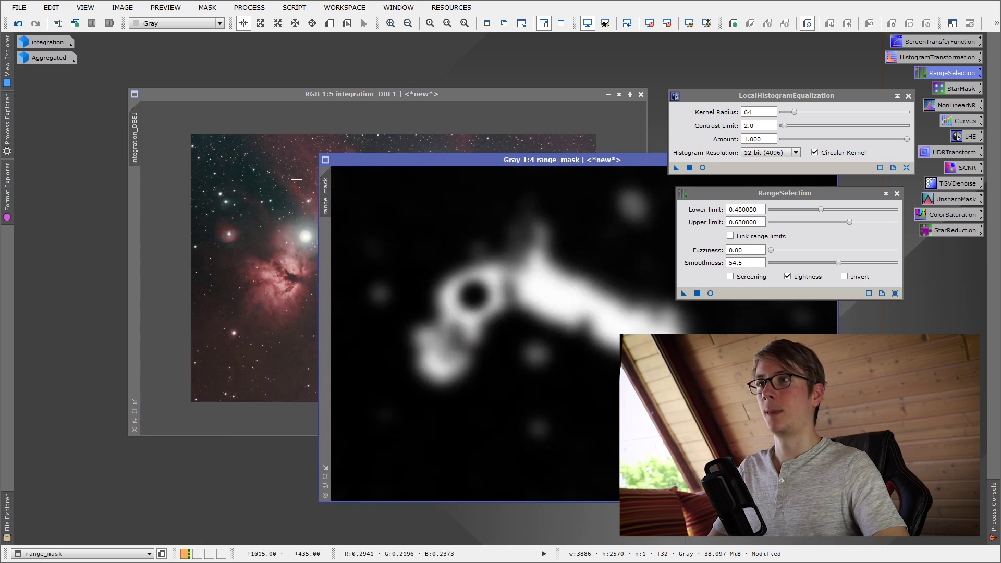
drag(325, 195, 221, 203)
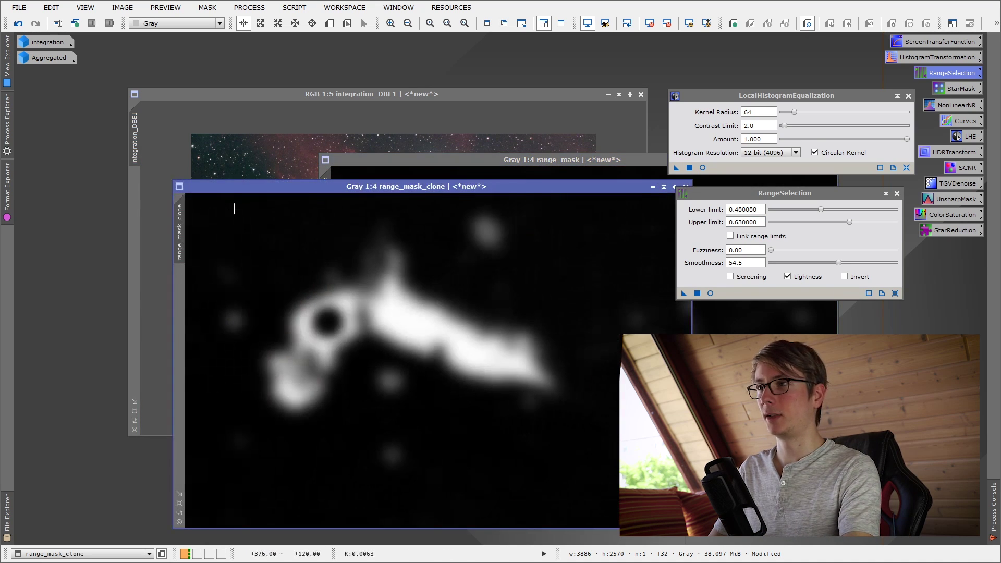
key(ctrl+w)
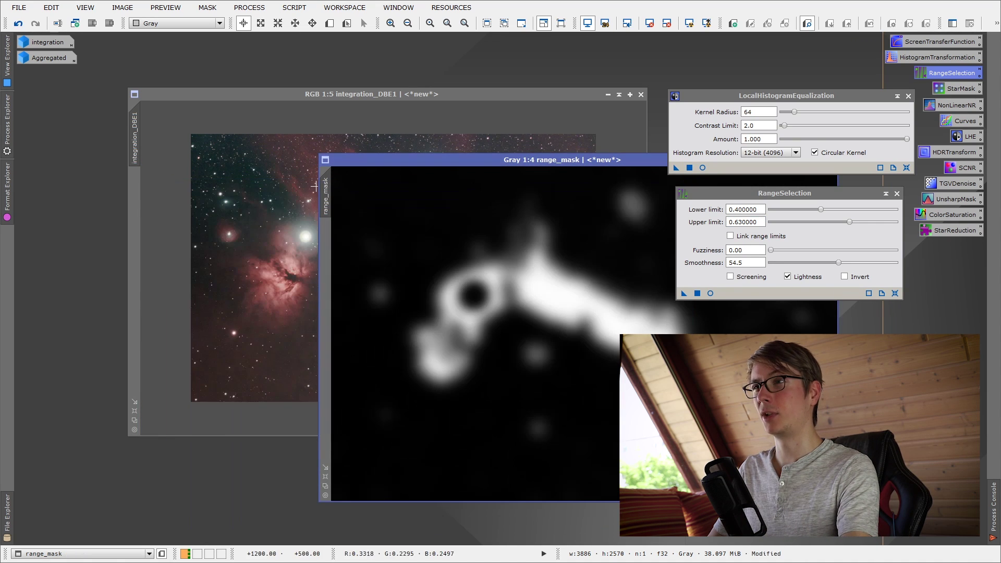
drag(329, 186, 133, 140)
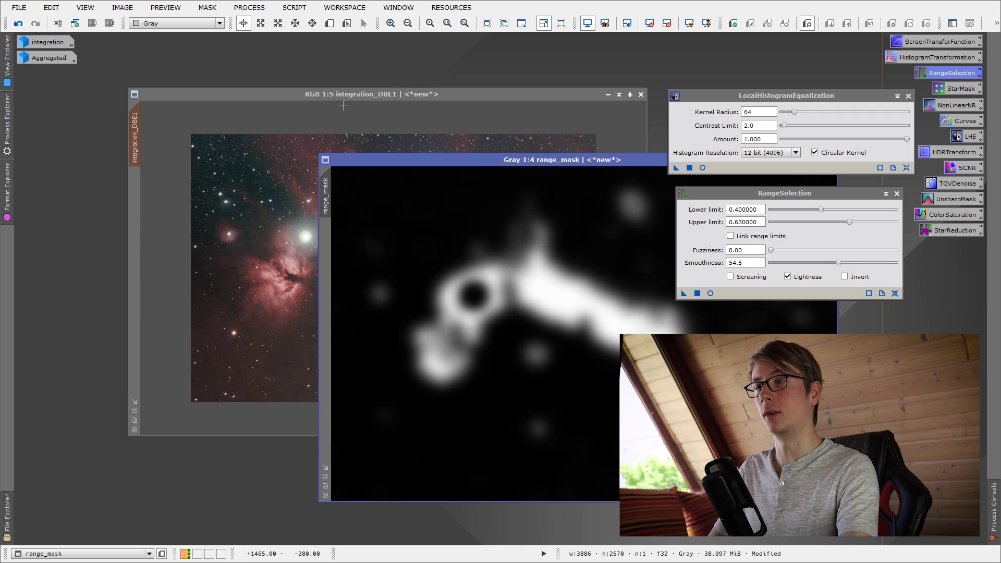
click(392, 101)
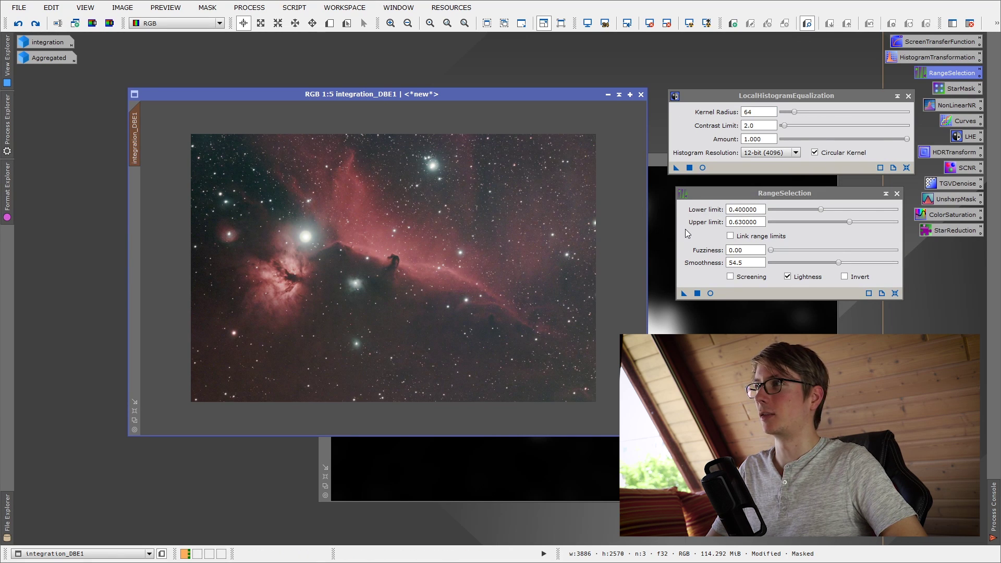
- Apply LocalHistogramEqualization with kernel radius 64, contrast limit 2.0 and amount 1.000 to integration_DBE1 and compare before and after by undoing and redoing it
click(676, 168)
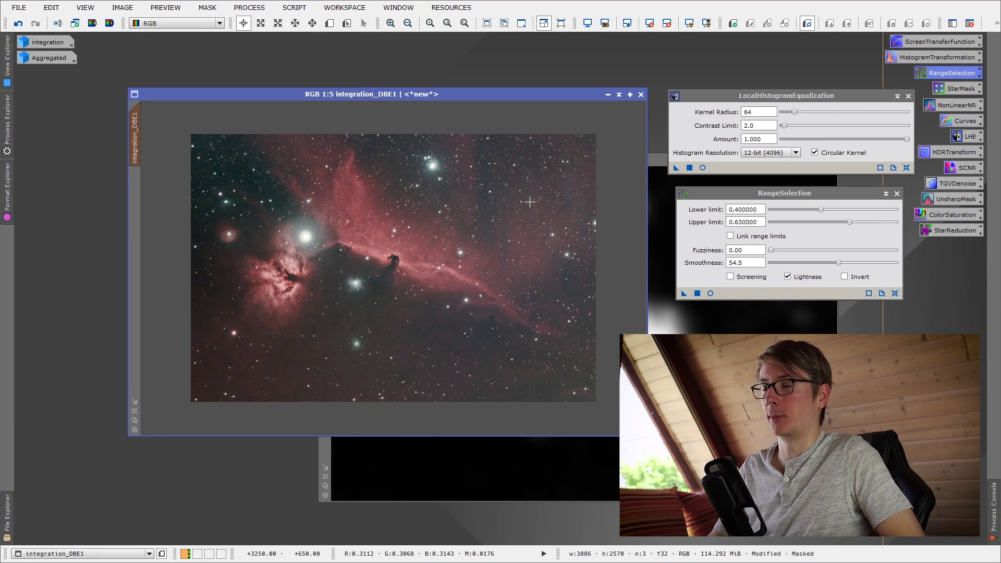
key(ctrl+plus)
key(ctrl+plus)
key(ctrl+plus)
right_click(461, 280)
click(479, 294)
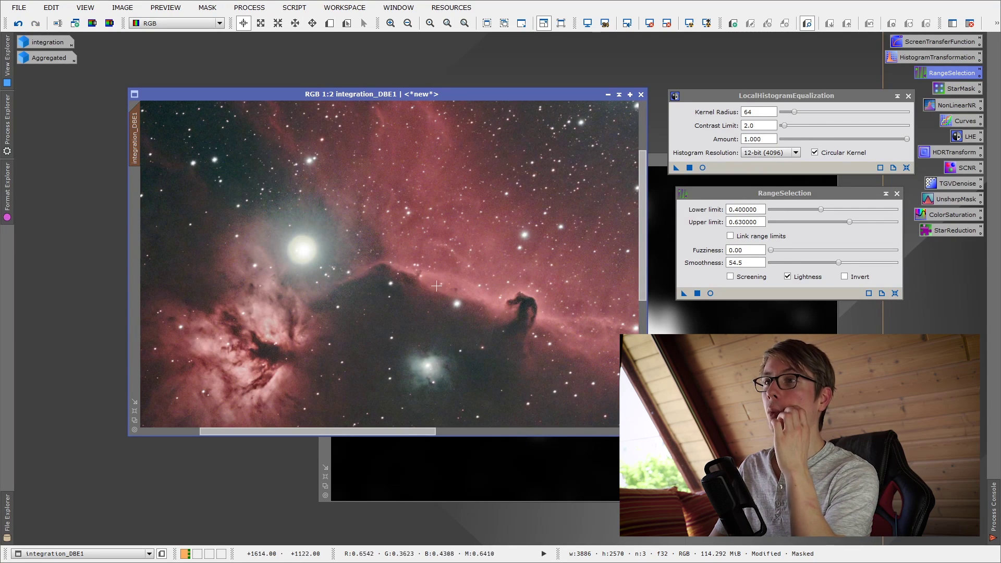
scroll(358, 280, down, 3)
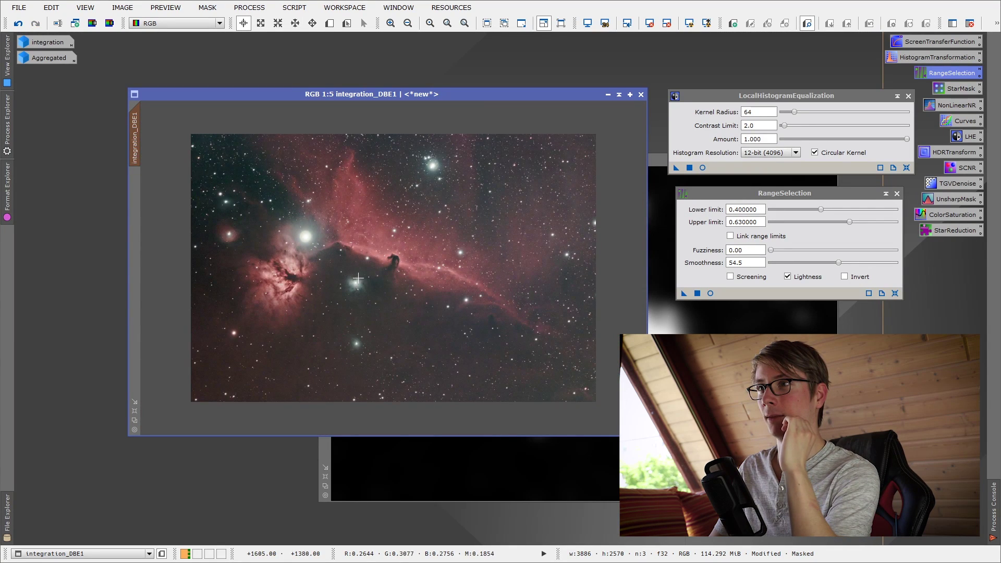
scroll(358, 278, up, 1)
right_click(358, 277)
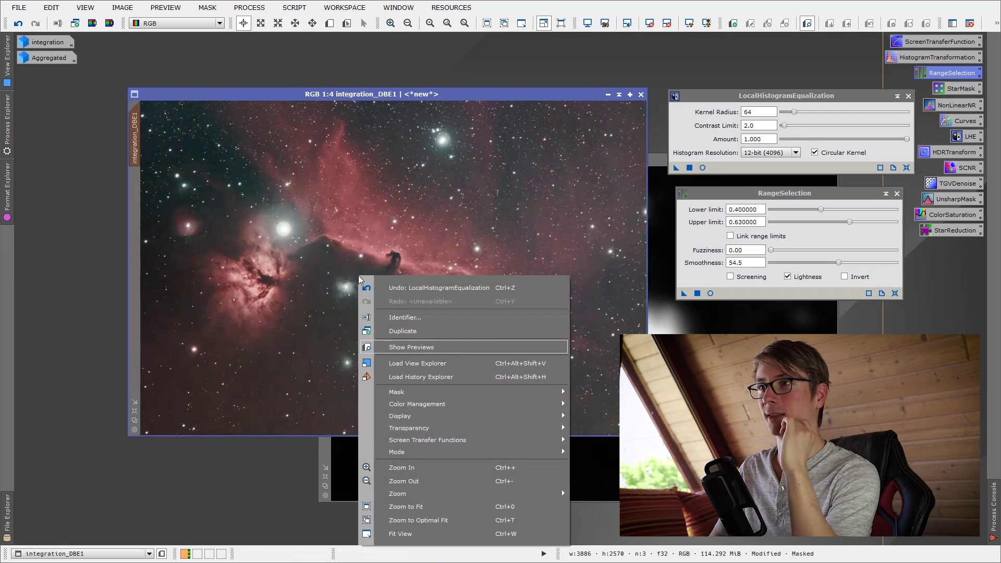
click(383, 289)
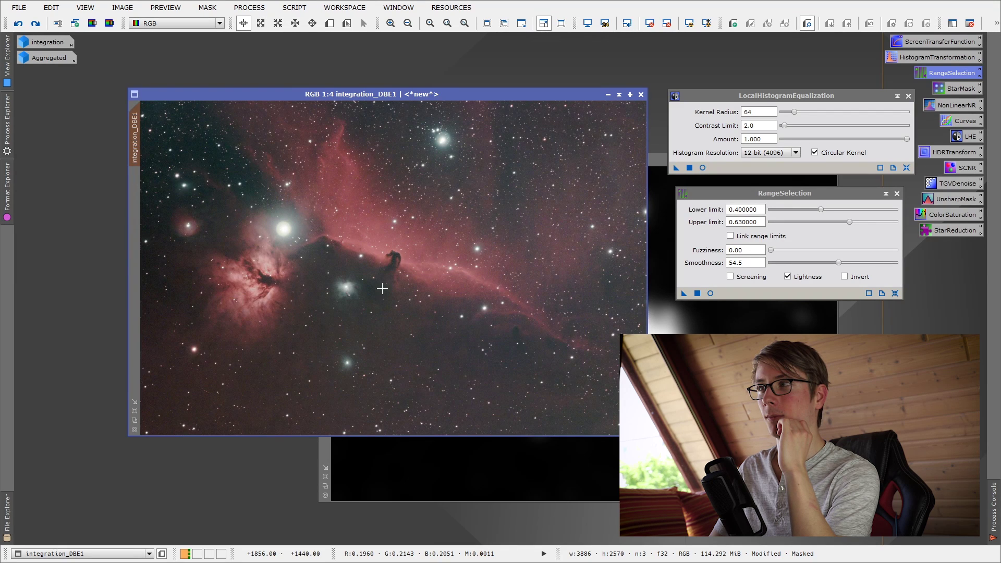
right_click(383, 288)
click(401, 311)
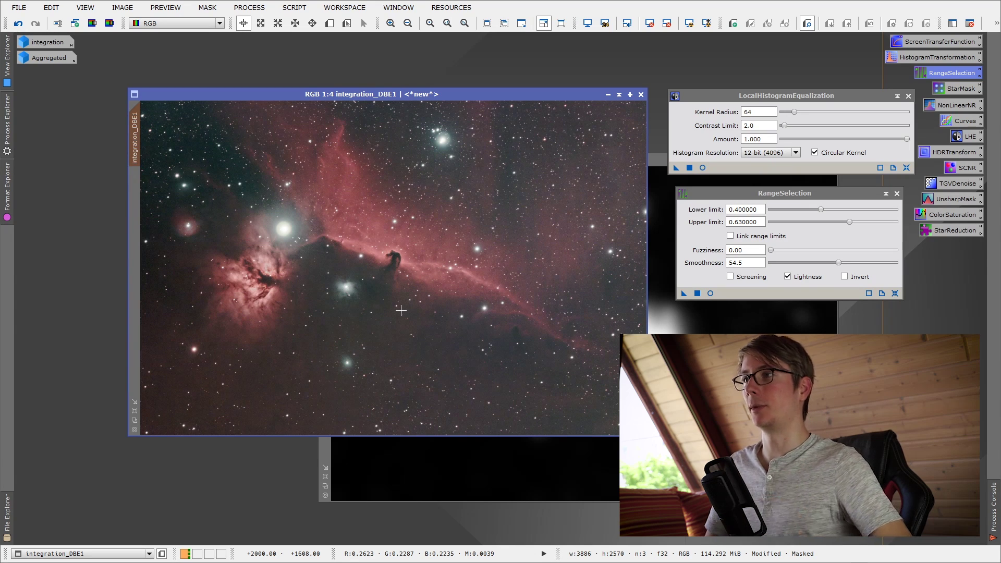
- Close the LocalHistogramEqualization and RangeSelection process windows
click(902, 188)
click(909, 96)
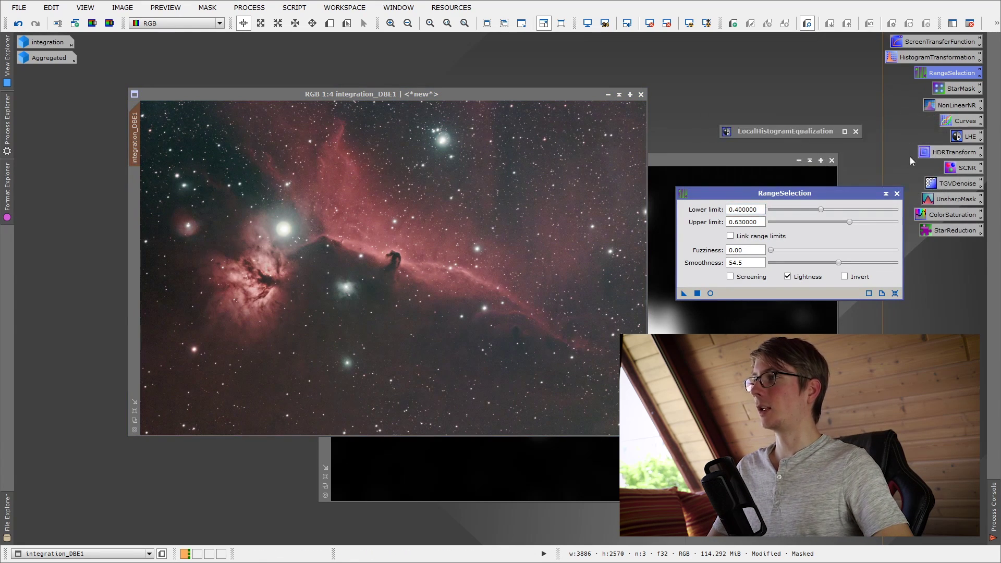
click(896, 194)
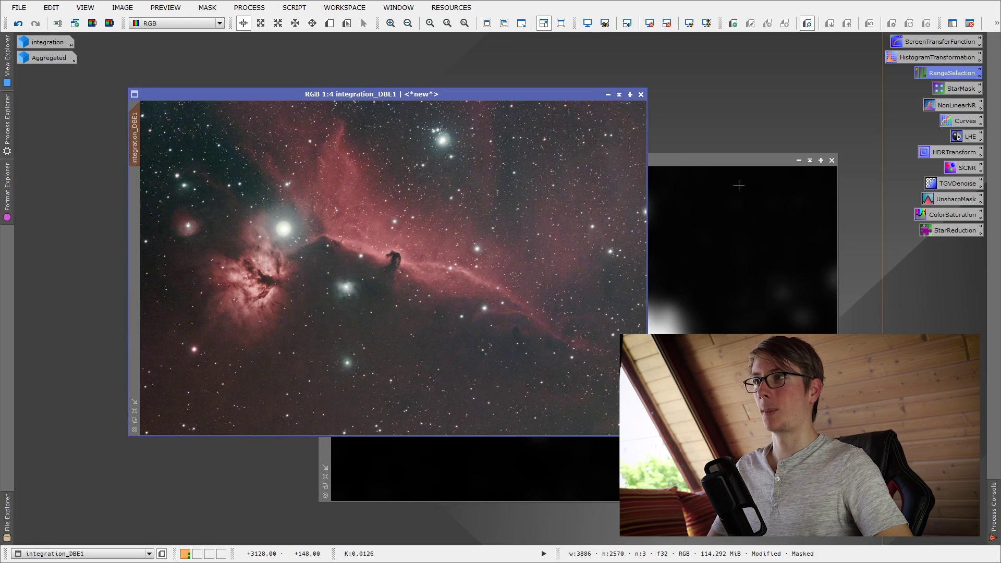
click(893, 97)
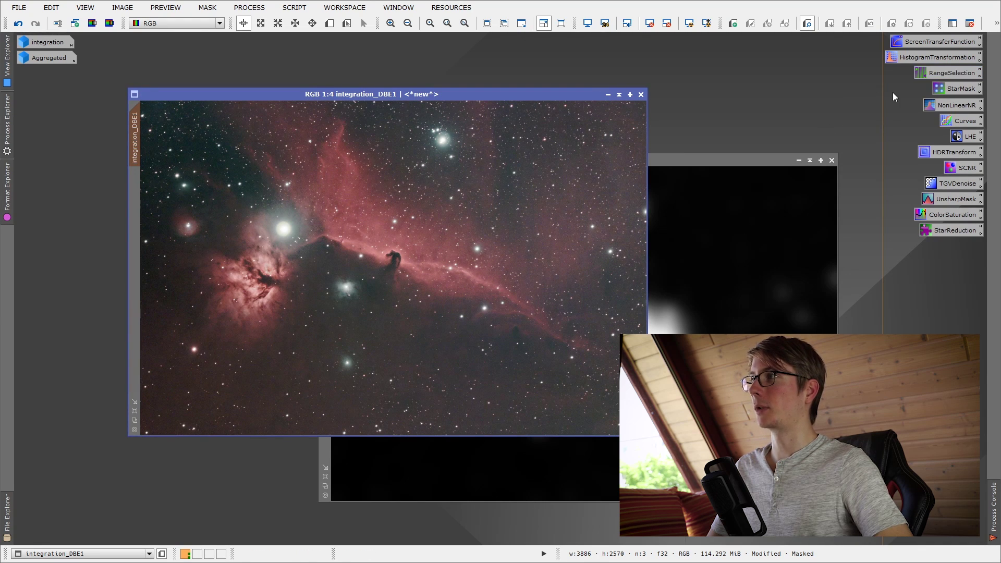
- Try a CurvesTransformation with a slightly lowered shadow point and an anchored midpoint on the masked integration_DBE1, and undo it
double_click(964, 121)
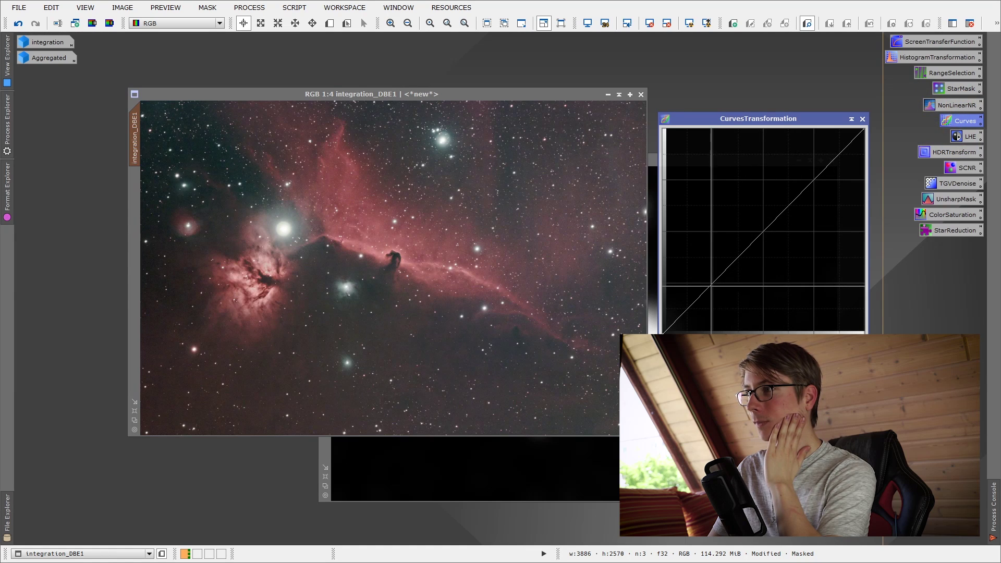
click(711, 290)
click(691, 306)
click(764, 231)
drag(666, 392, 569, 348)
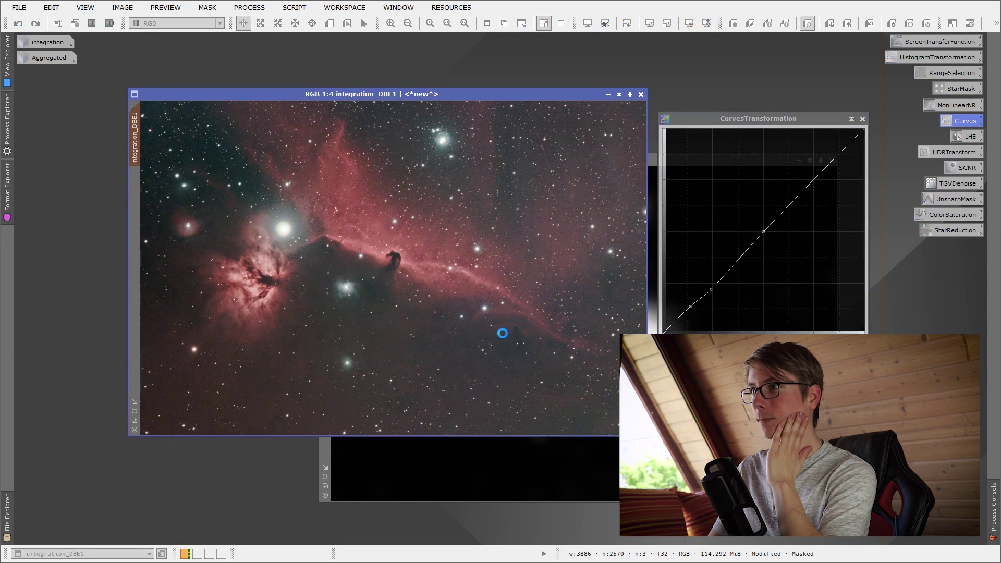
right_click(474, 258)
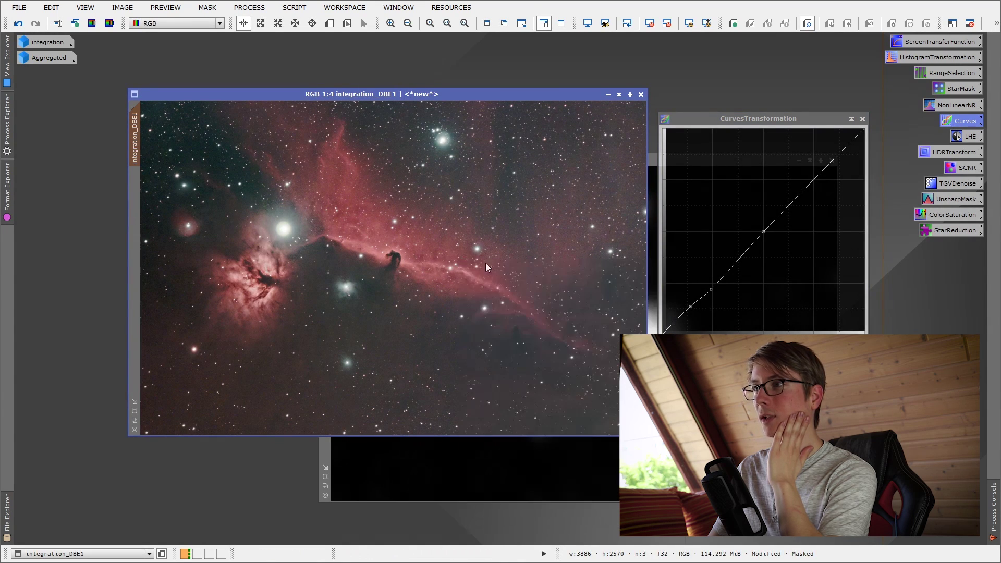
click(496, 269)
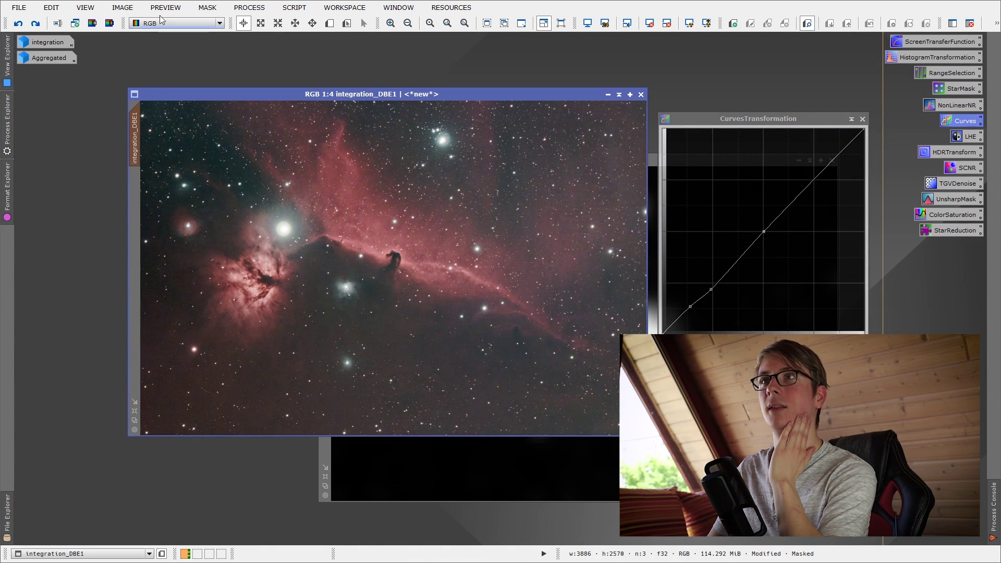
- Invert the mask on integration_DBE1
click(218, 8)
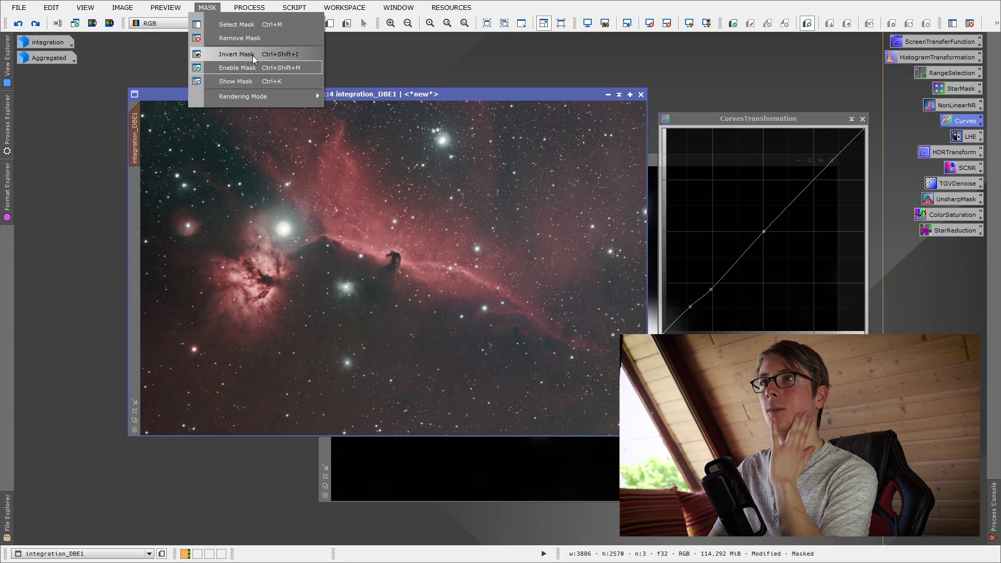
click(253, 54)
- Try the same shadow-darkening curve through the inverted mask, compare the result, undo it and close CurvesTransformation
drag(665, 415, 556, 368)
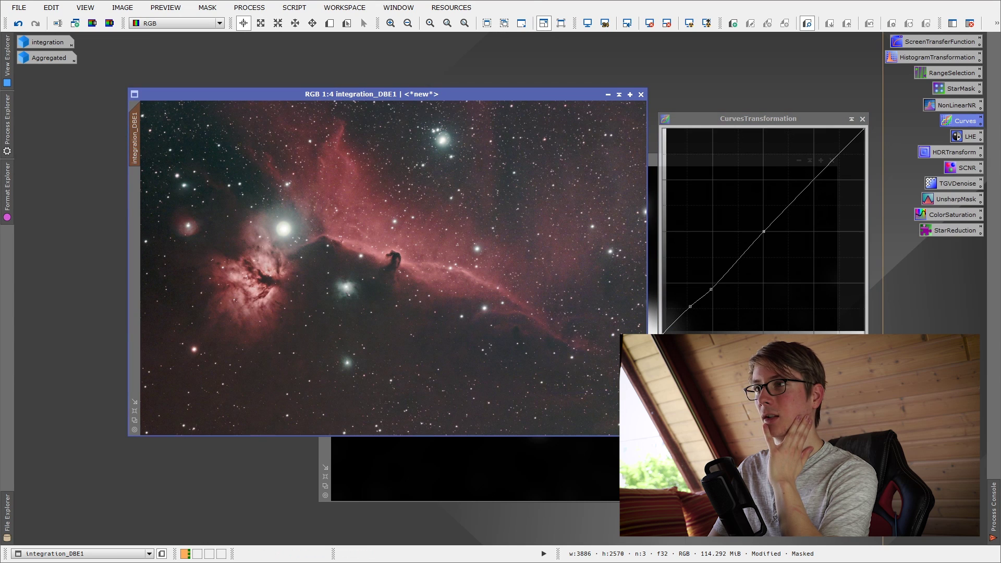
scroll(495, 315, up, 1)
scroll(495, 315, down, 4)
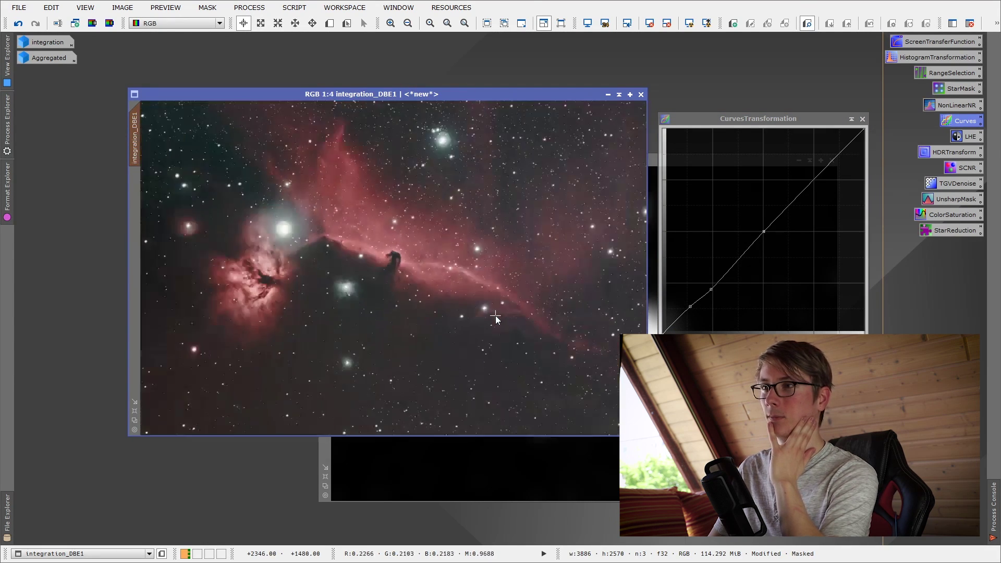
right_click(495, 313)
click(533, 54)
right_click(482, 253)
key(Escape)
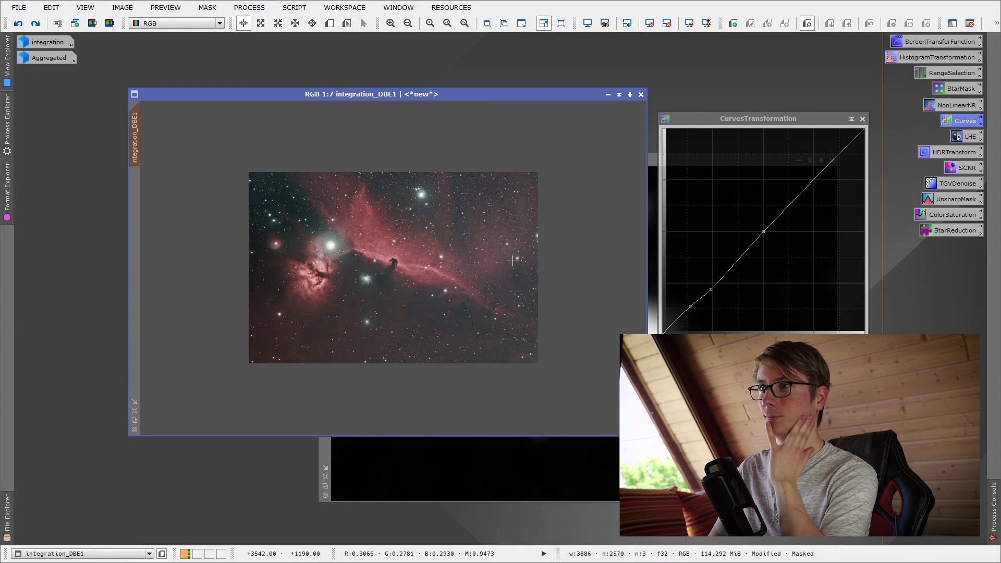
scroll(509, 261, down, 2)
scroll(511, 261, up, 5)
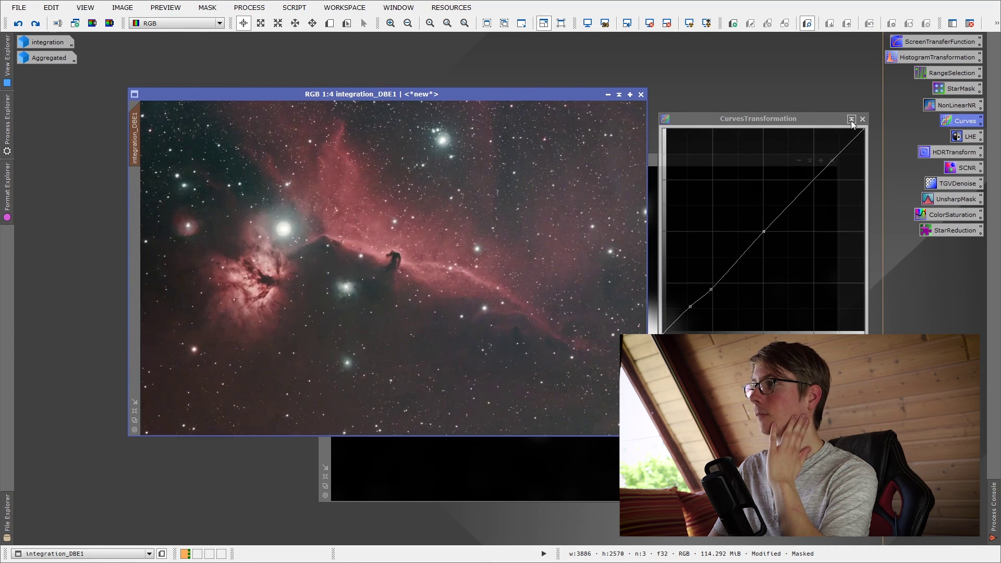
click(863, 119)
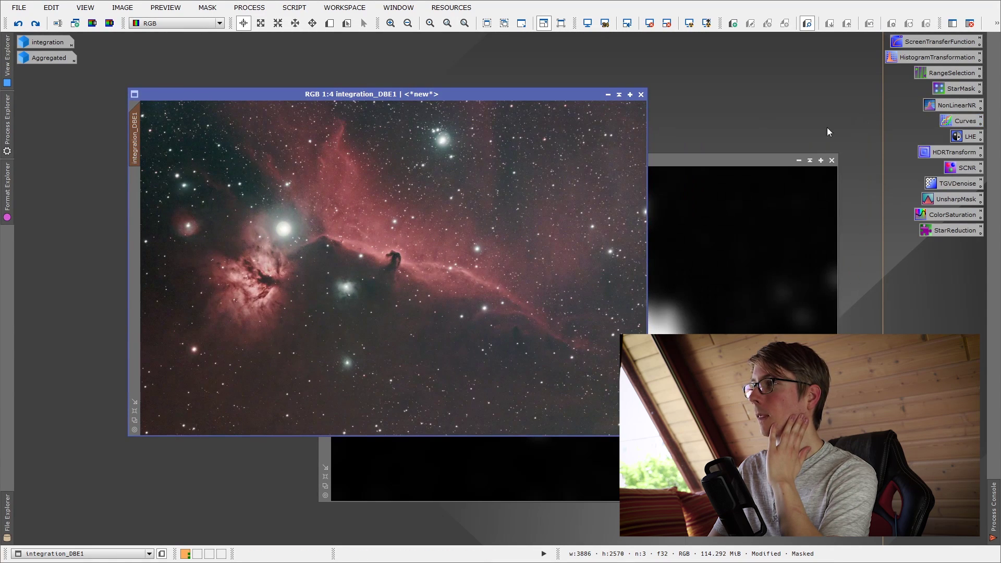
double_click(928, 151)
drag(803, 298, 795, 121)
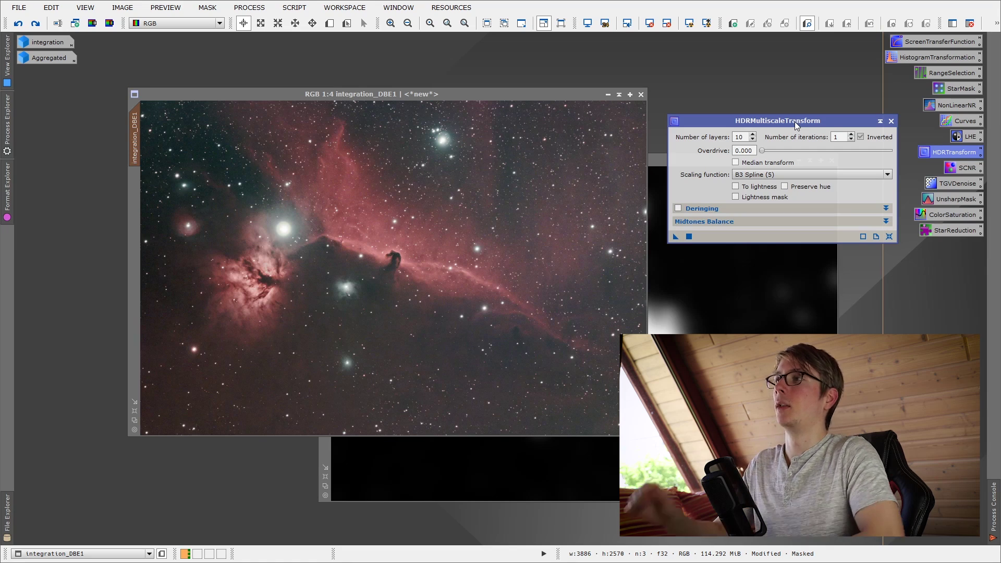
click(891, 121)
- Apply SCNR to integration_DBE1, removing green with Average Neutral protection, amount 1.00 and lightness preserved
double_click(963, 168)
drag(731, 56, 760, 57)
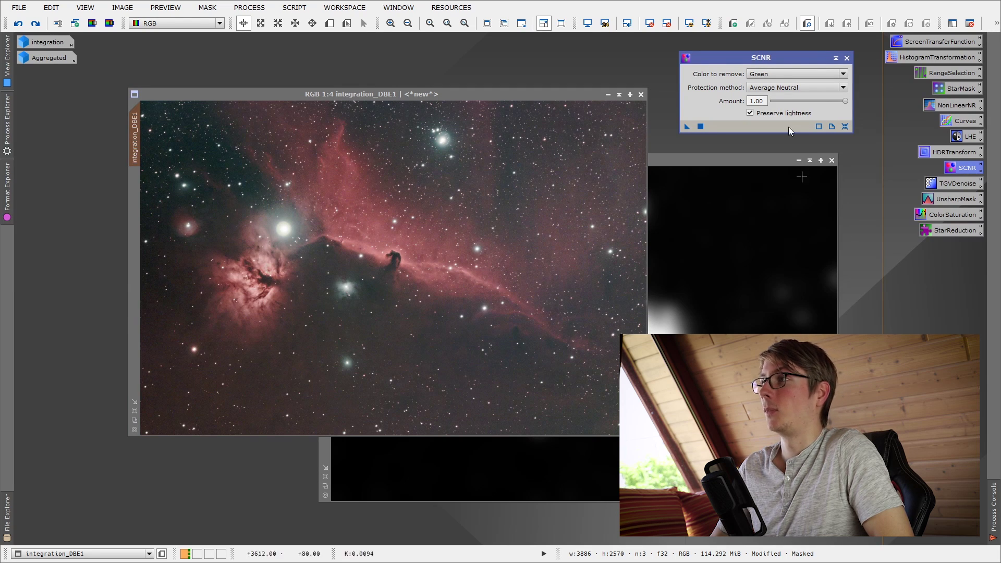
key(Tab)
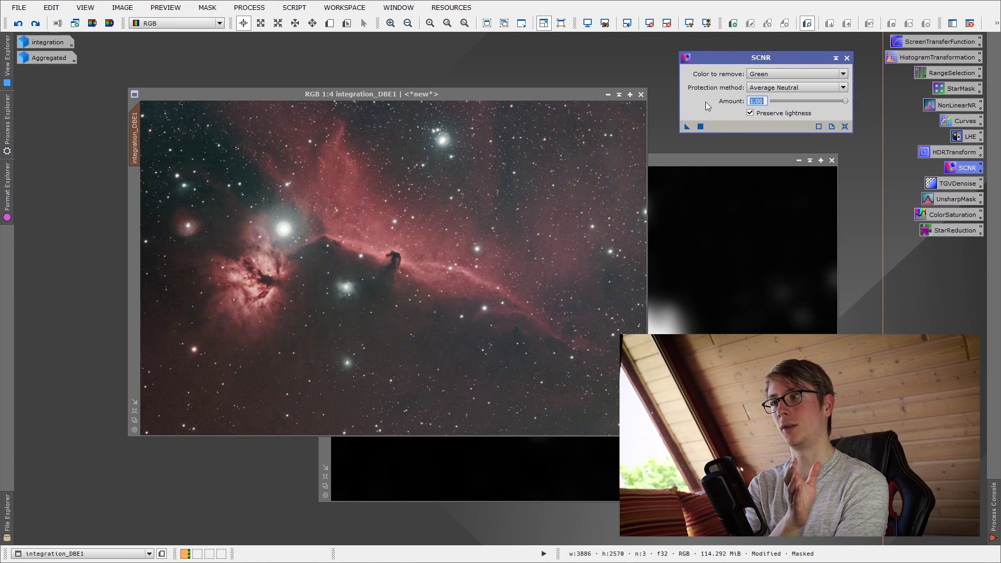
click(615, 99)
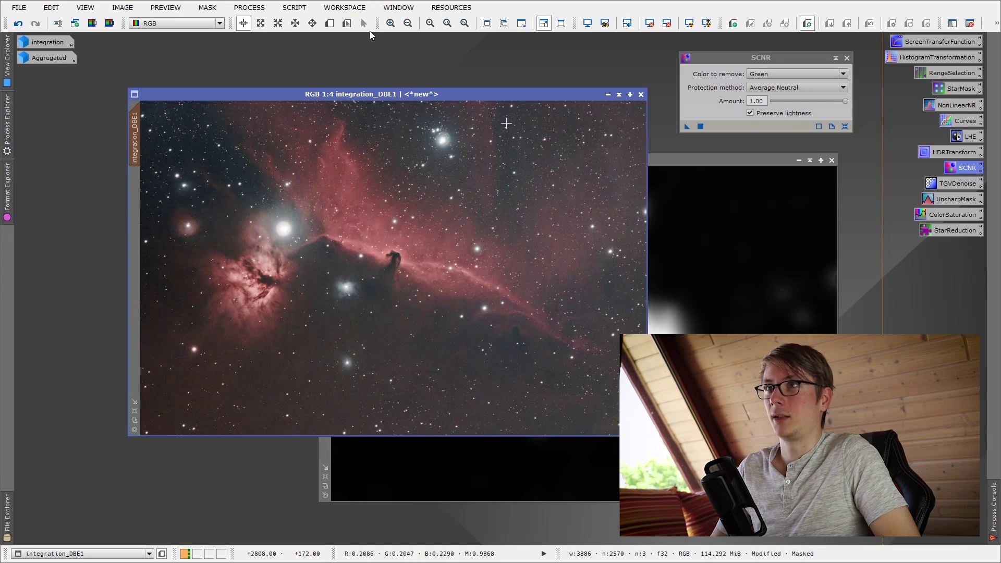
- Compare integration_DBE1 with and without SCNR by undoing and redoing it, and remove the mask from the image
click(216, 7)
right_click(288, 185)
click(287, 189)
right_click(287, 190)
click(297, 202)
click(207, 7)
click(230, 33)
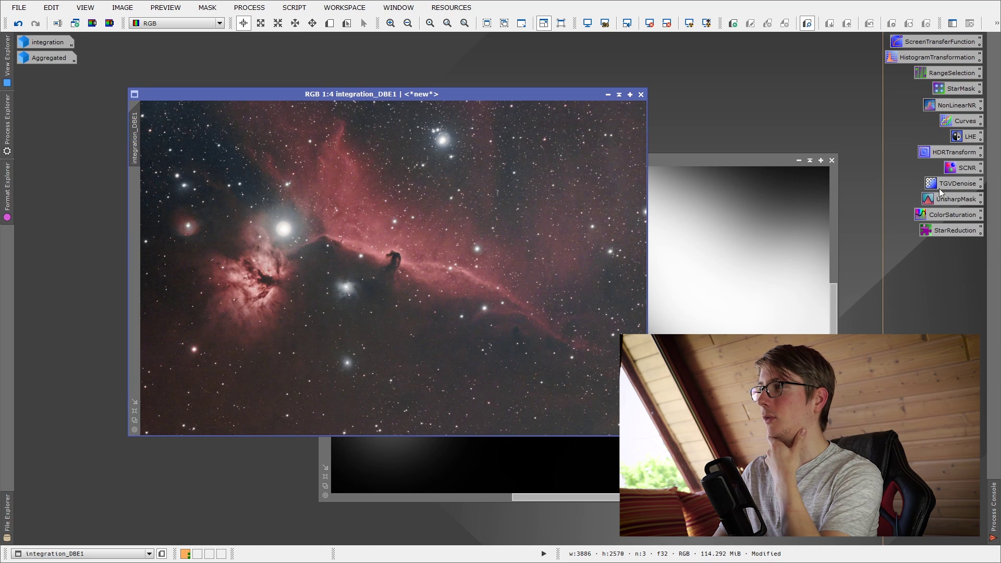
- Open the UnsharpMask process and place its window beside the nebula image
double_click(955, 199)
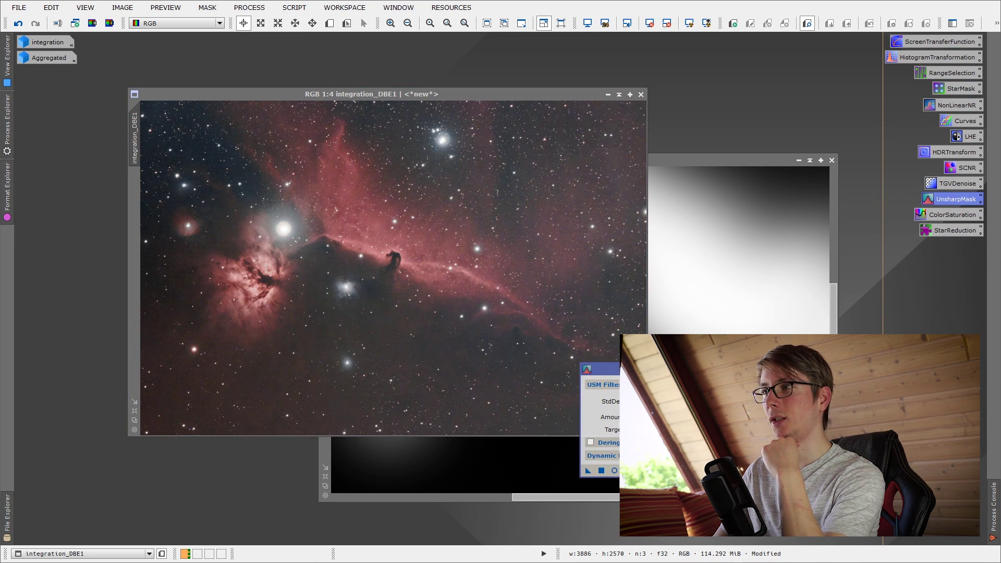
drag(688, 368, 737, 143)
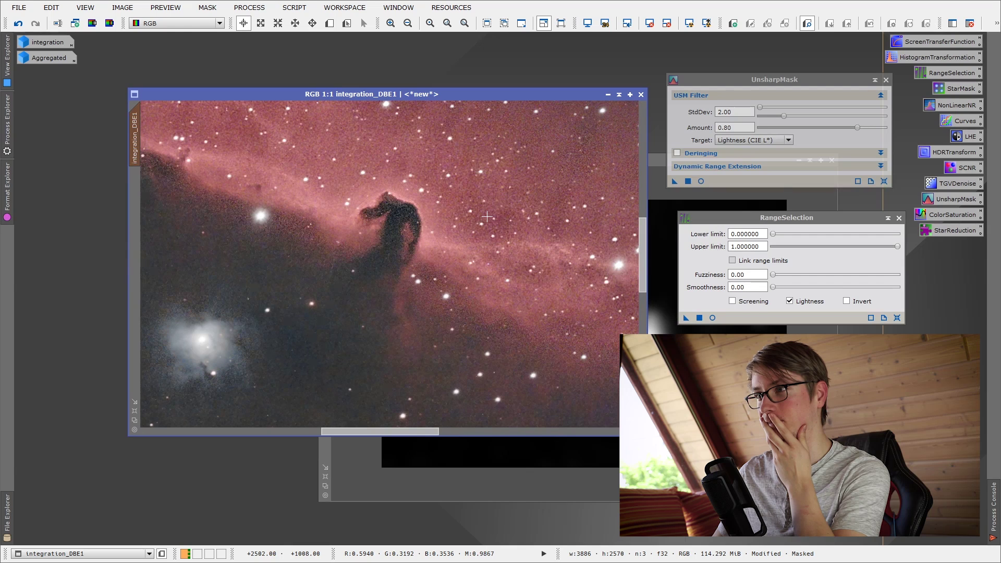
- Undo the UnsharpMask sharpening, set its amount to 0.20 and inspect the Horsehead close up
right_click(489, 219)
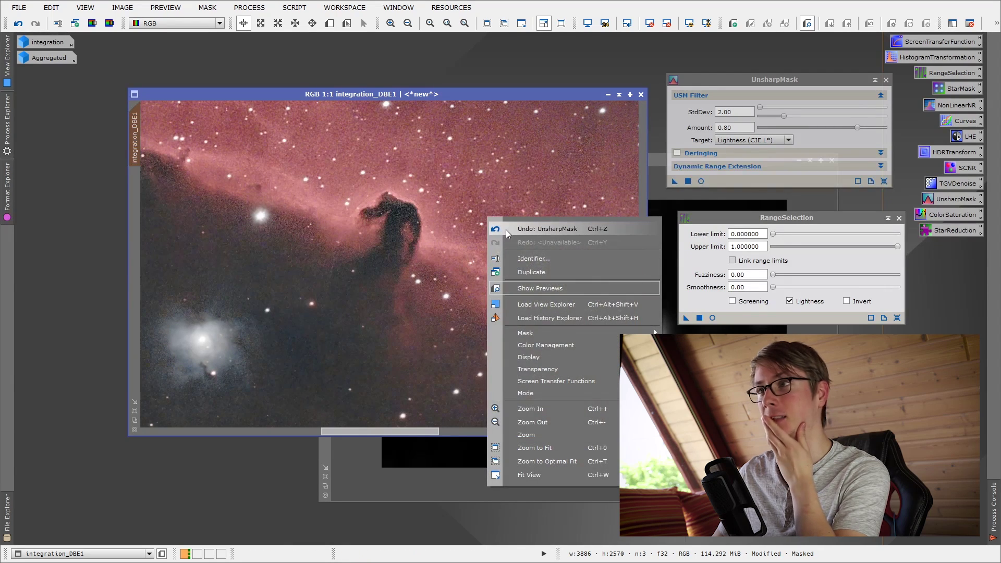
click(547, 229)
scroll(563, 219, down, 1)
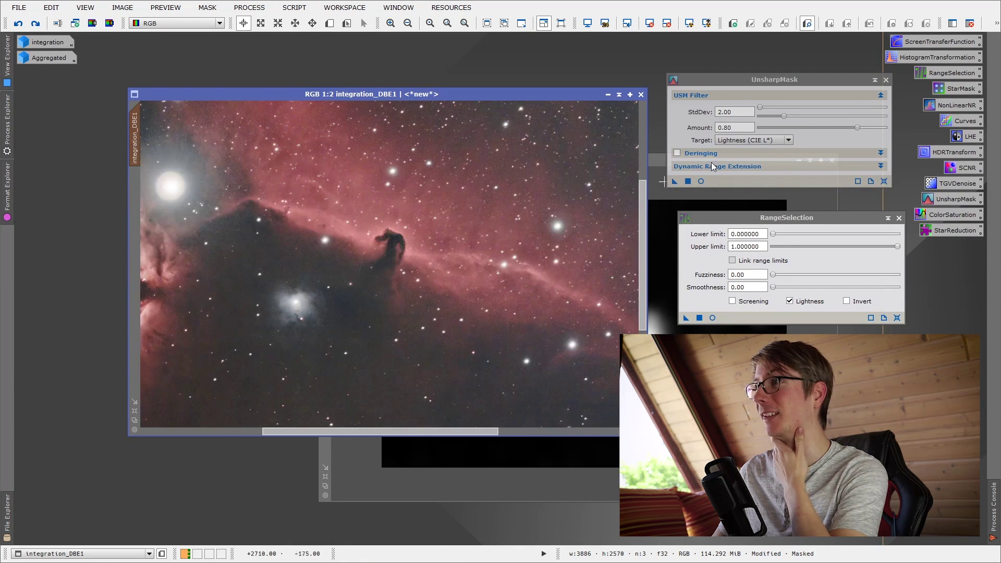
triple_click(735, 128)
text(0.2)
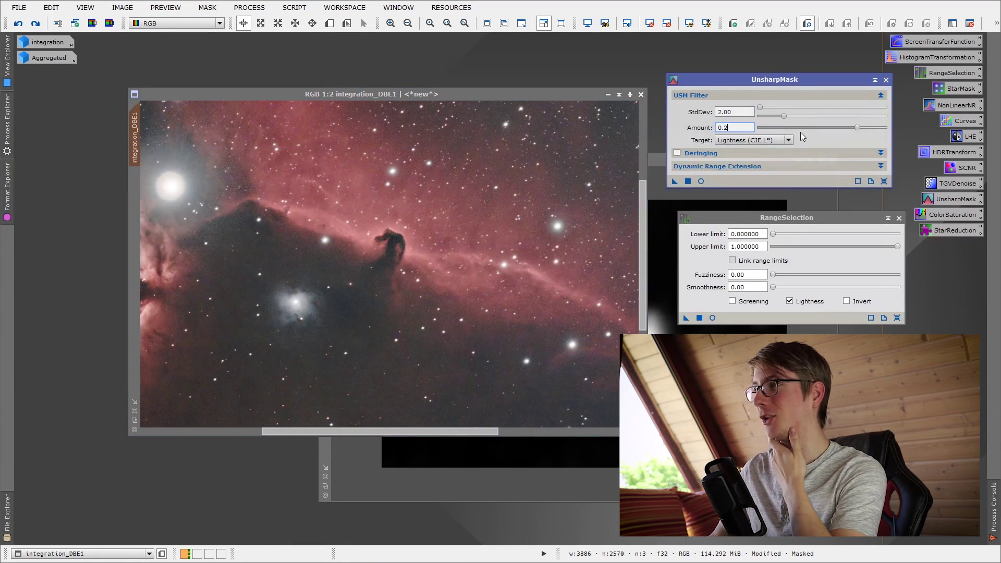
scroll(326, 338, up, 4)
scroll(326, 338, down, 2)
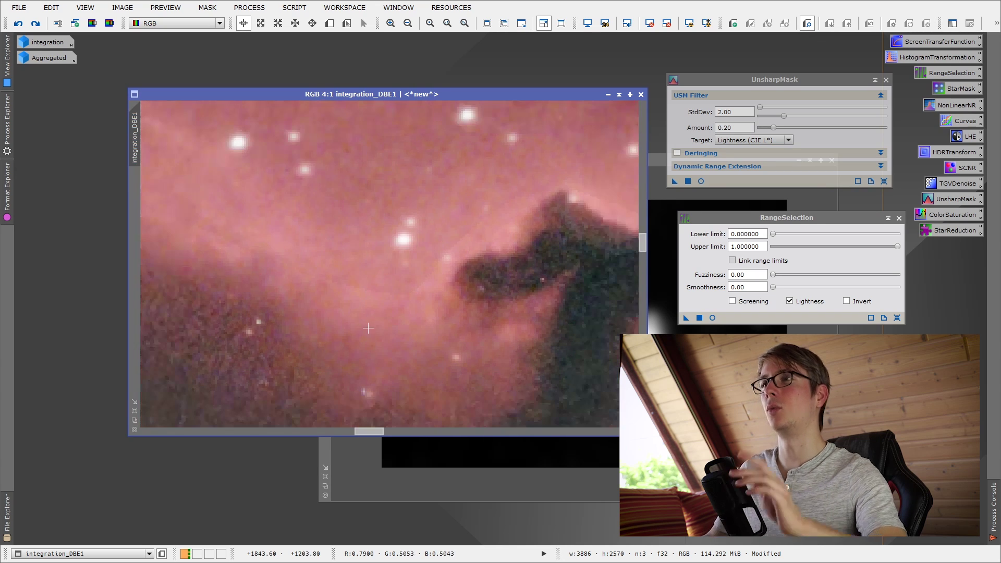
- Inspect the sharpened Horsehead close up and in the full frame, and close the UnsharpMask process
scroll(326, 338, down, 1)
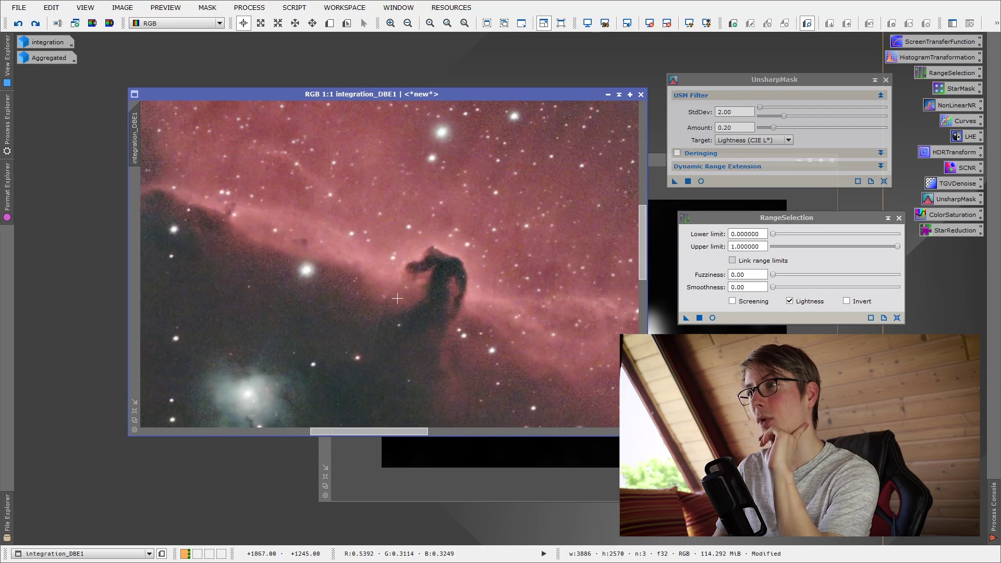
scroll(401, 295, up, 4)
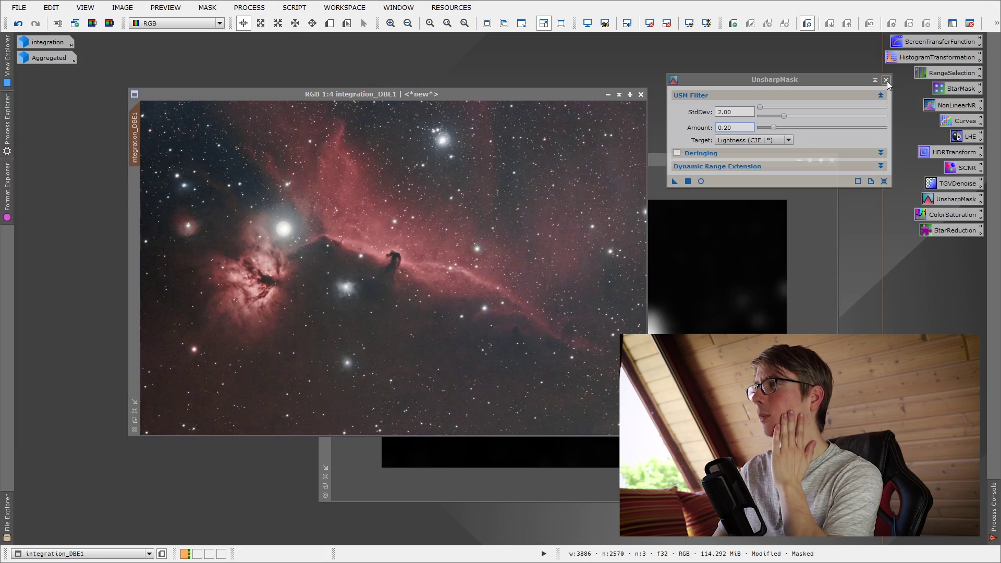
click(886, 80)
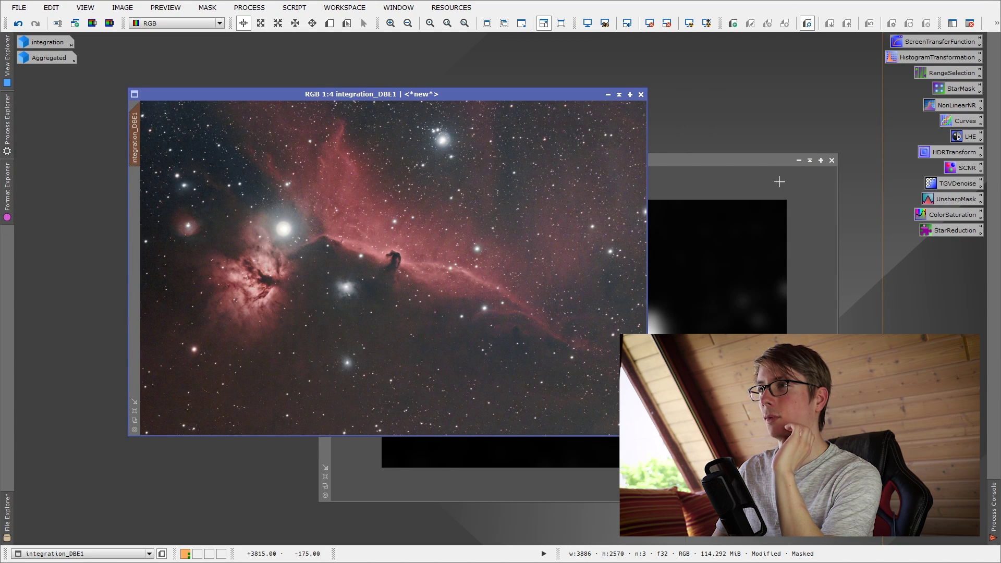
- Raise the ColorSaturation curve evenly across all hues and apply it to the masked integration_DBE1 image
double_click(949, 216)
drag(785, 302, 804, 316)
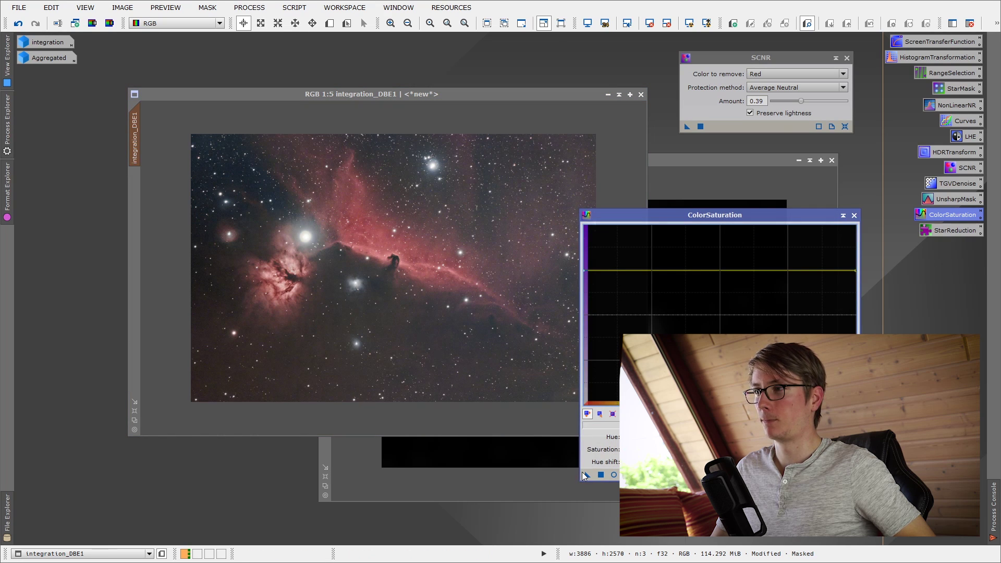
drag(585, 476, 441, 265)
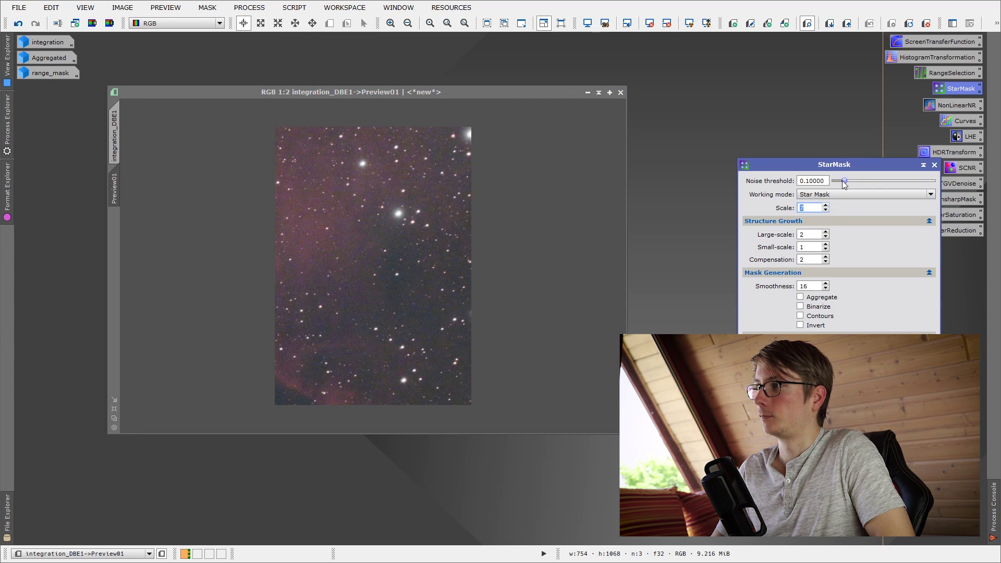
- Set the StarMask noise threshold to 0.30000, generate a test star mask from Preview01 and close that mask image
drag(843, 183, 865, 186)
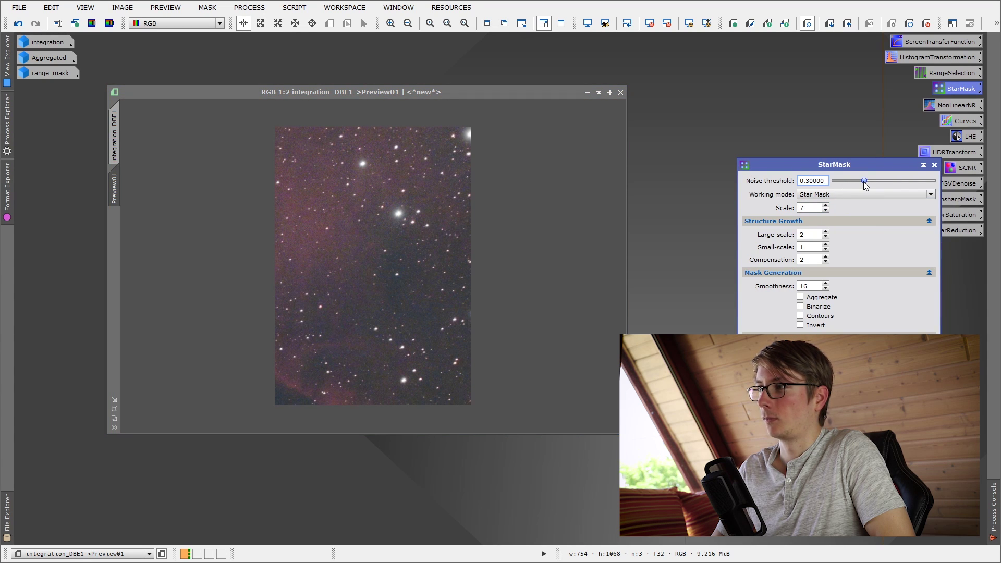
drag(864, 185, 866, 185)
key(F5)
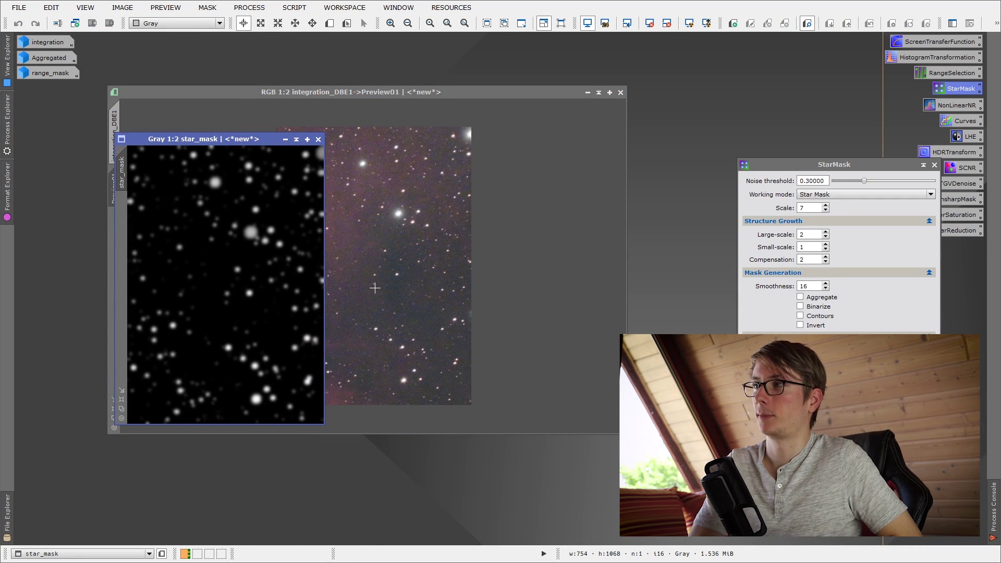
click(318, 139)
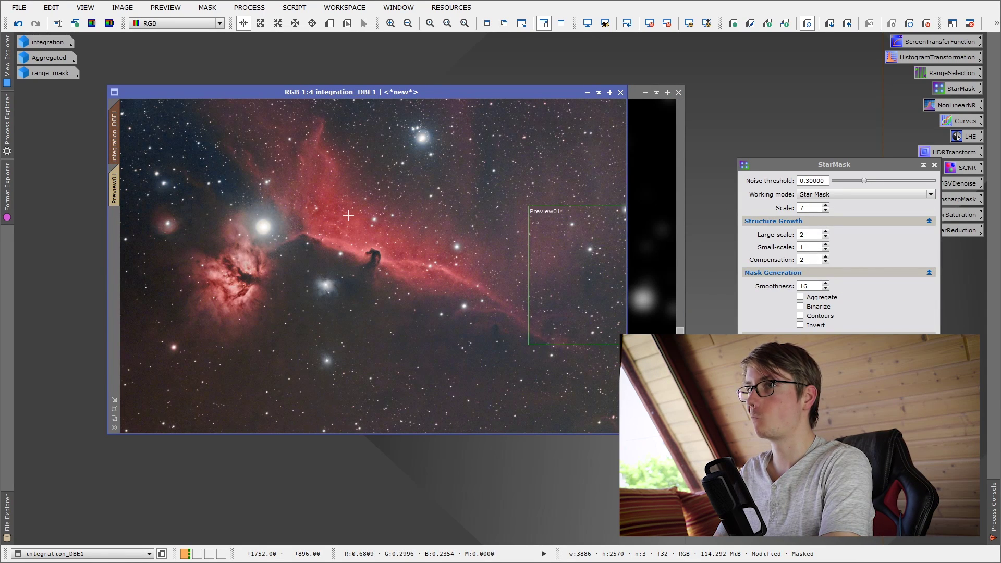
- Replace StarMask with the StarReduction process and apply Erosion (Minimum) with 2 iterations and amount 1.00 to the masked integration_DBE1
click(934, 165)
double_click(955, 230)
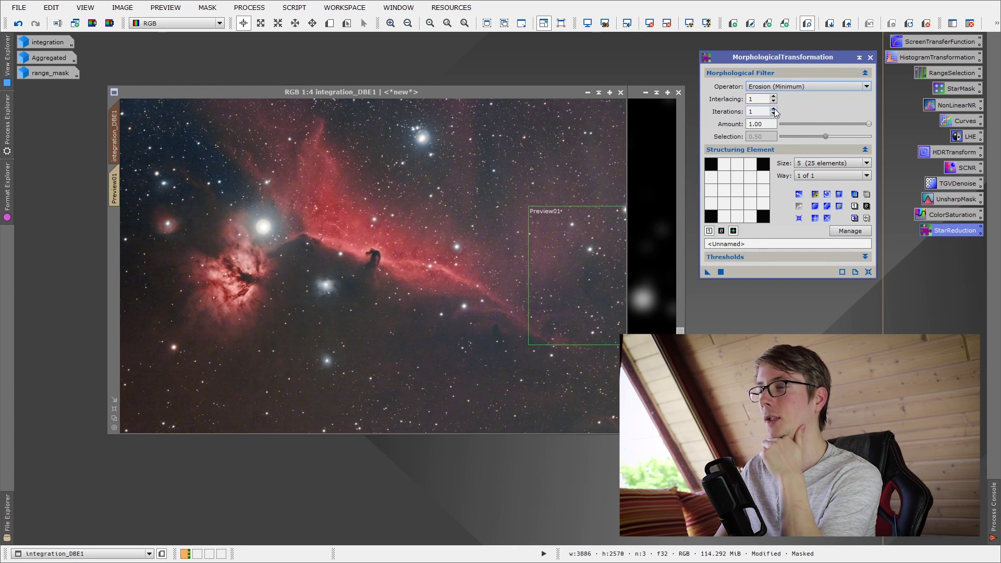
drag(708, 272, 525, 264)
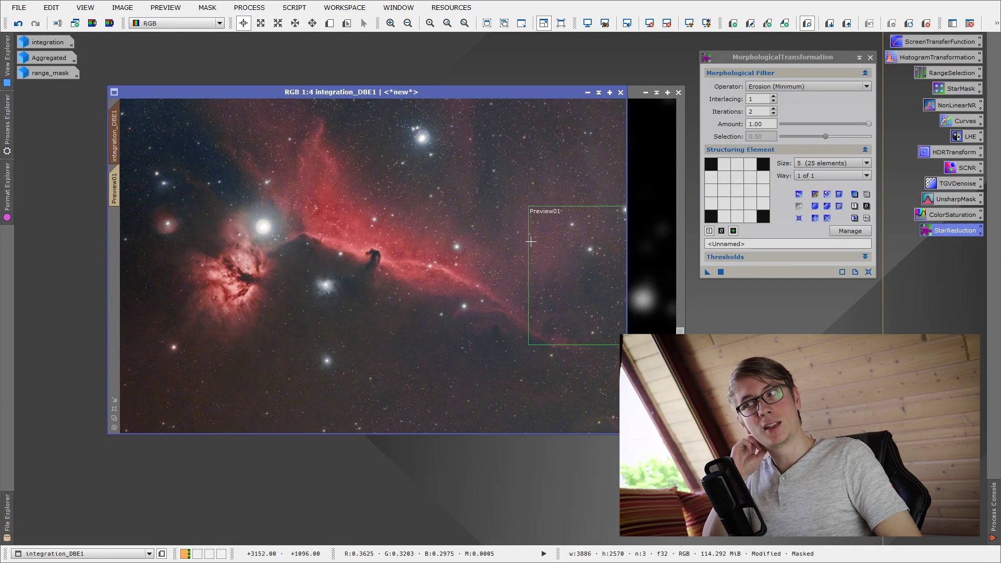
scroll(531, 241, down, 1)
click(588, 23)
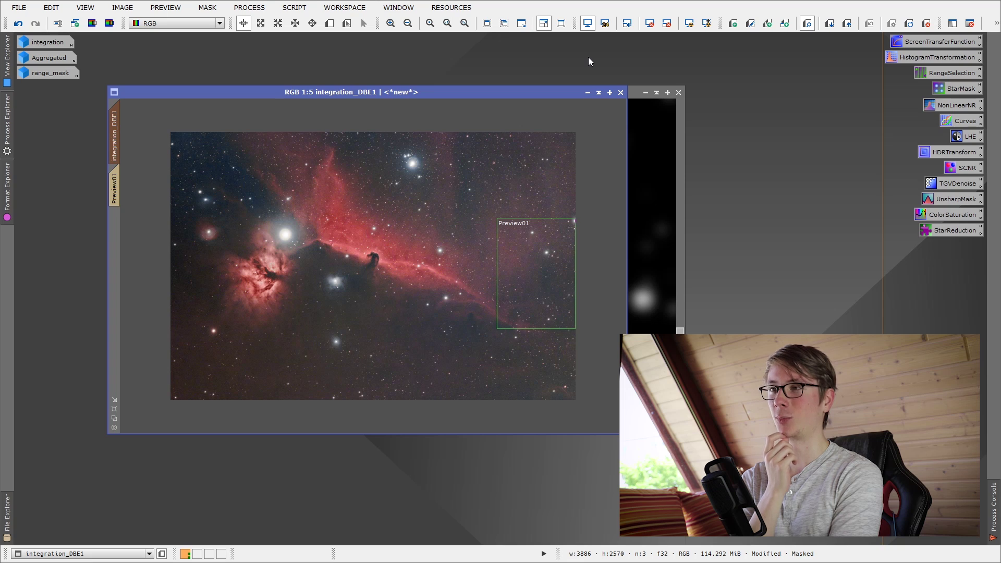